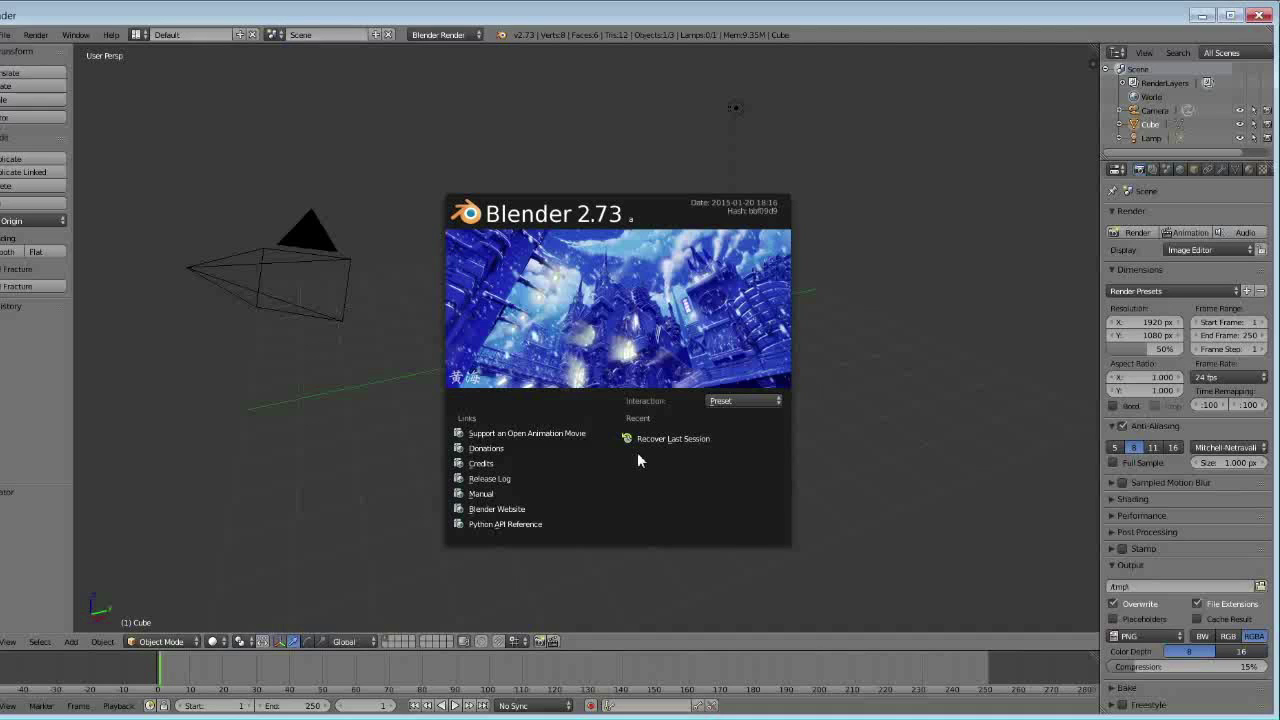
# Close the splash screen, then delete the default cube twice, undoing each deletion to restore it
pyautogui.click(340, 300)
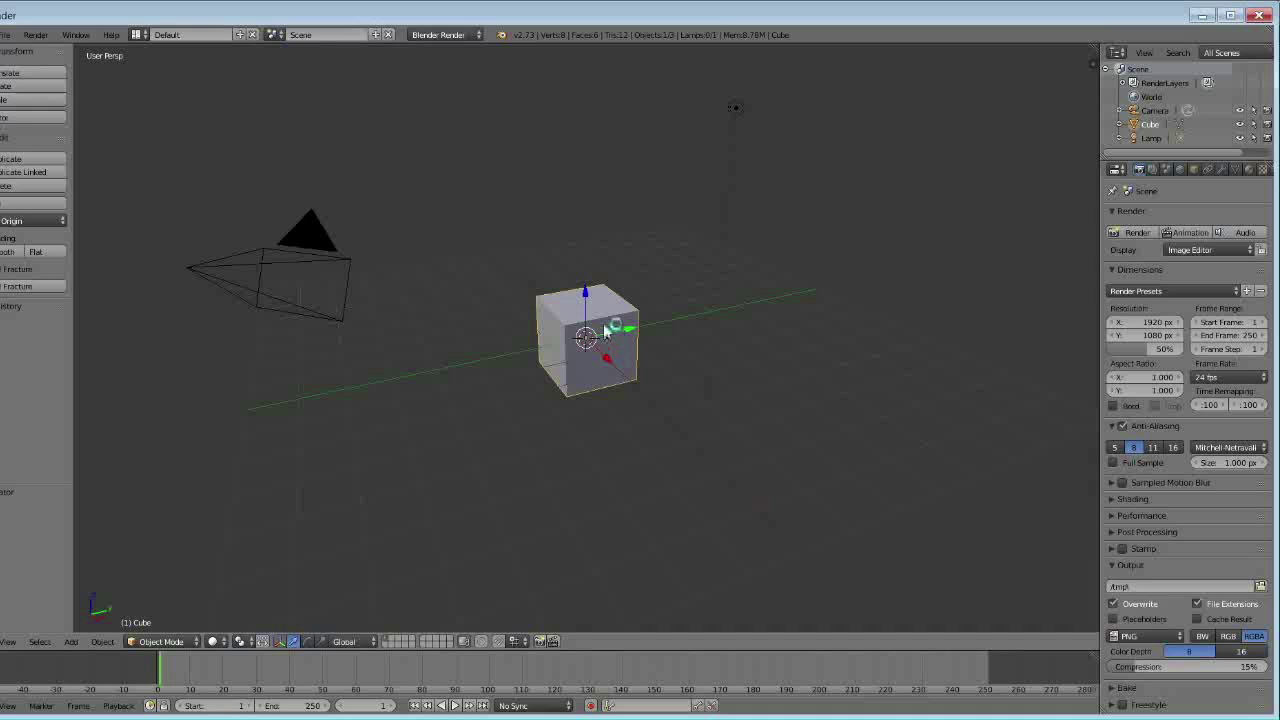
pyautogui.press('x')
pyautogui.click(605, 332)
pyautogui.hotkey('ctrl', 'z')
pyautogui.press('x')
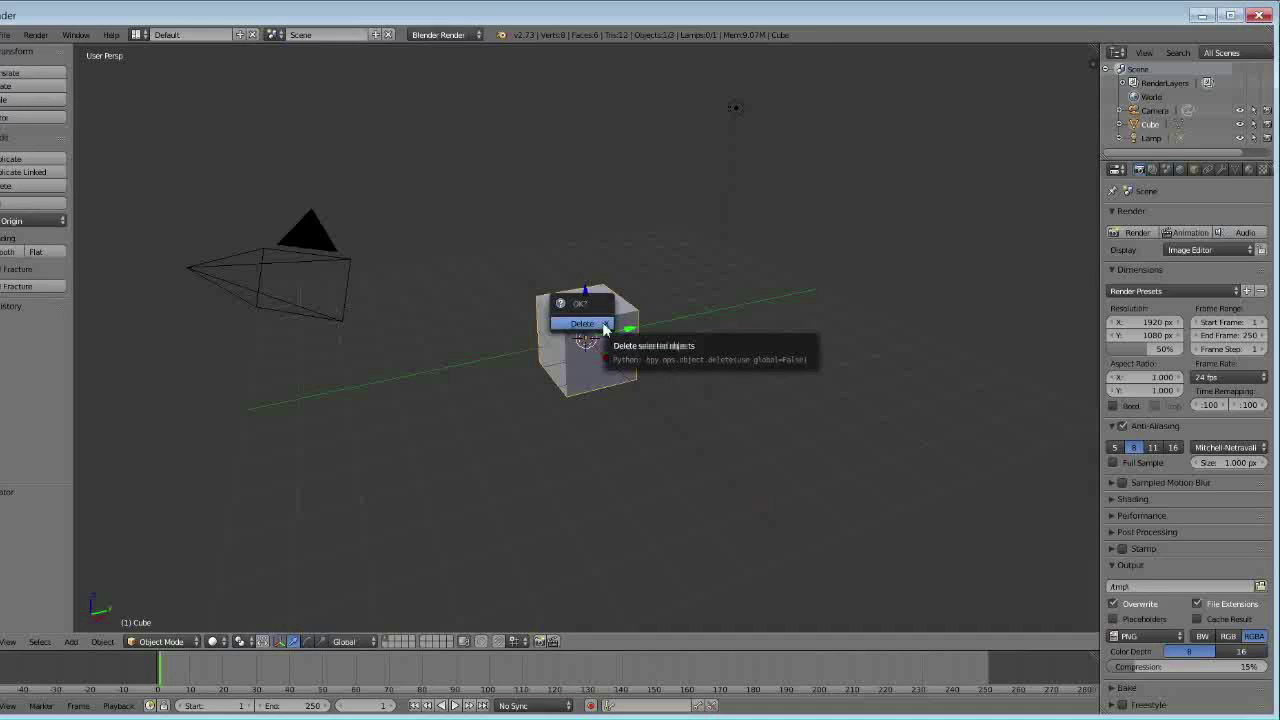
pyautogui.click(604, 330)
pyautogui.hotkey('ctrl', 'z')
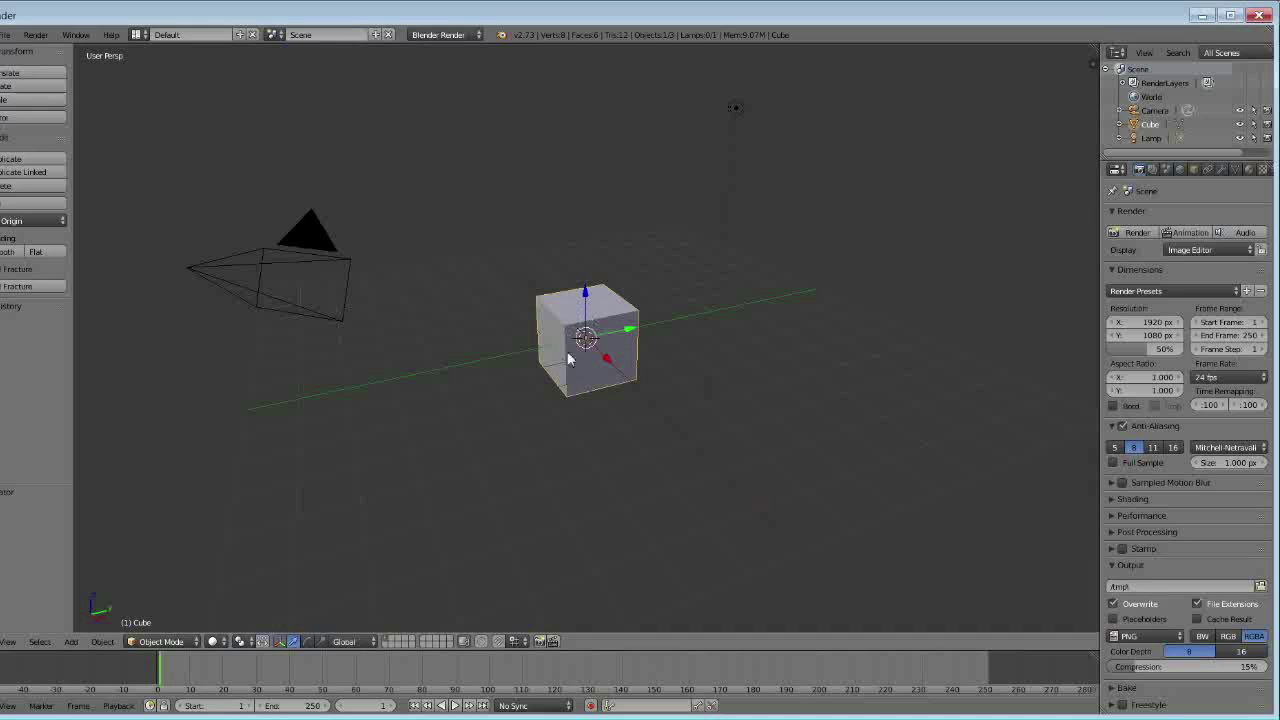
# Move the cube up along Z and over along X and Y with the manipulator arrows
pyautogui.moveTo(586, 296)
pyautogui.mouseDown()
pyautogui.moveTo(586, 186)
pyautogui.moveTo(725, 209)
pyautogui.moveTo(800, 250)
pyautogui.mouseUp()
pyautogui.moveTo(788, 192); pyautogui.dragTo(788, 236)
pyautogui.moveTo(808, 306)
pyautogui.mouseDown()
pyautogui.moveTo(695, 277)
pyautogui.moveTo(680, 240)
pyautogui.moveTo(600, 245)
pyautogui.mouseUp()
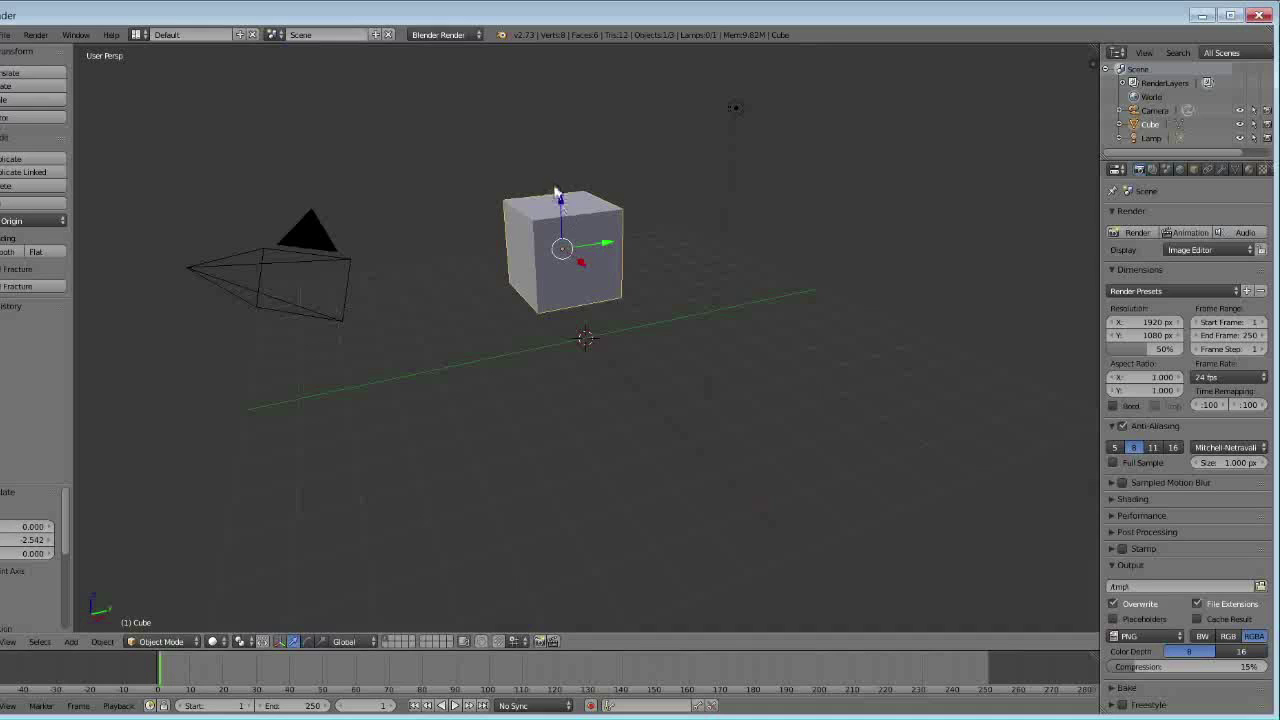
pyautogui.moveTo(561, 203); pyautogui.dragTo(562, 260)
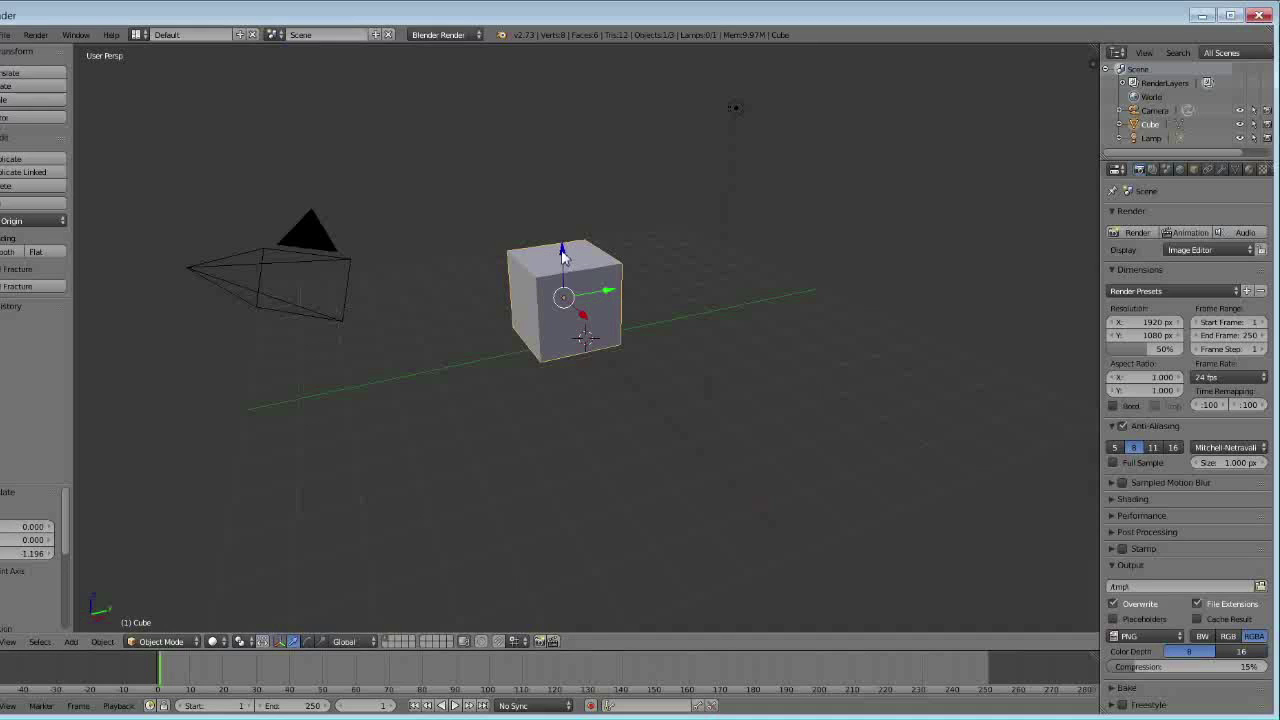
pyautogui.moveTo(612, 294)
pyautogui.mouseDown()
pyautogui.moveTo(742, 282)
pyautogui.moveTo(631, 290)
pyautogui.mouseUp()
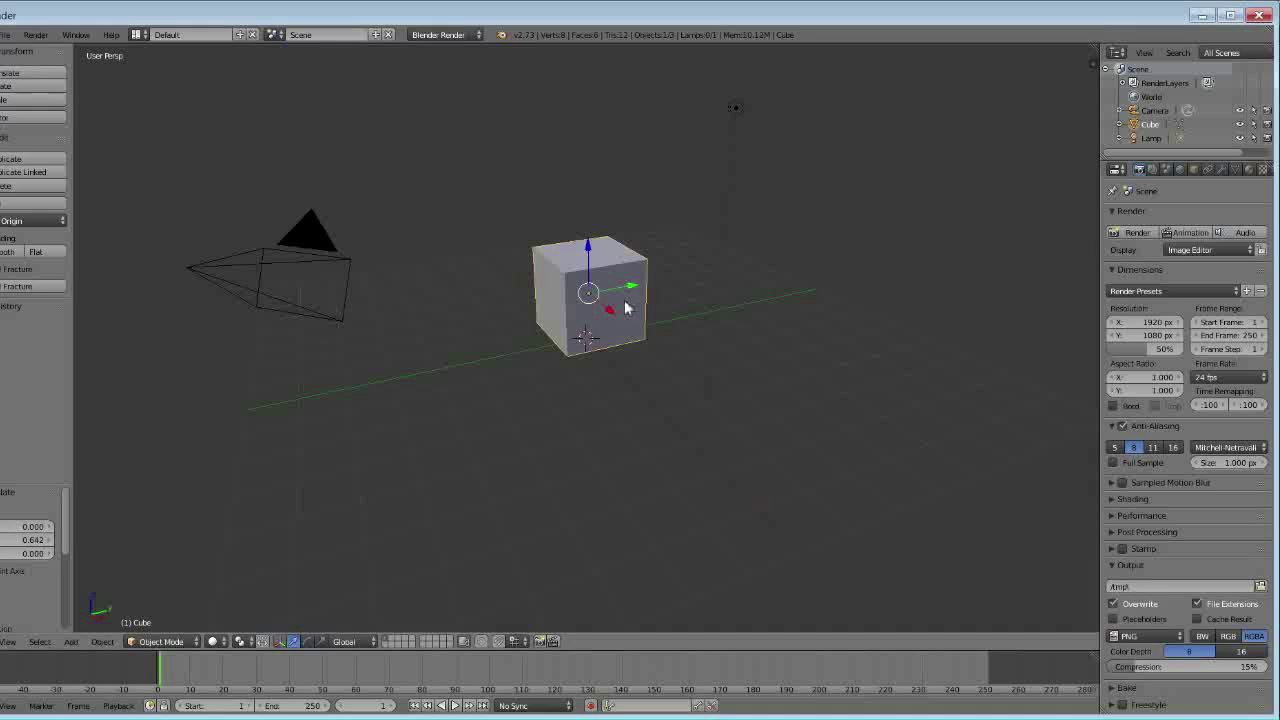
pyautogui.moveTo(609, 311)
pyautogui.mouseDown()
pyautogui.moveTo(632, 343)
pyautogui.moveTo(592, 292)
pyautogui.mouseUp()
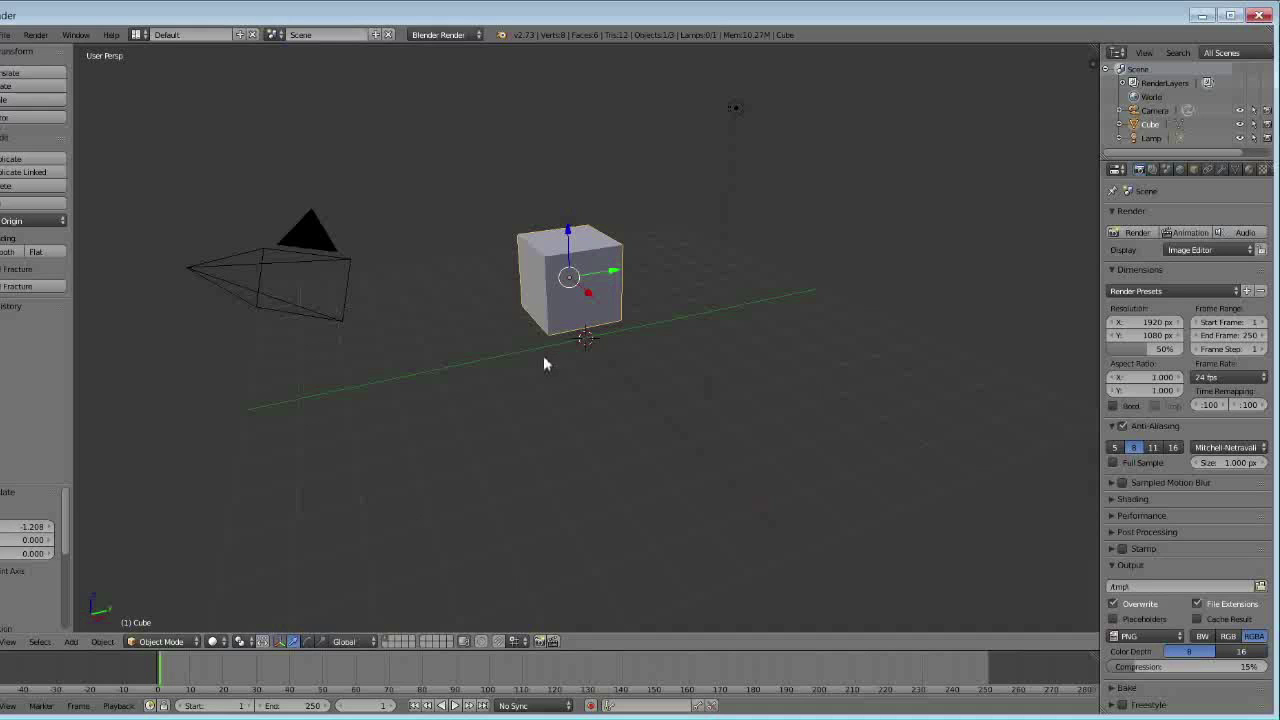
pyautogui.write('s10')
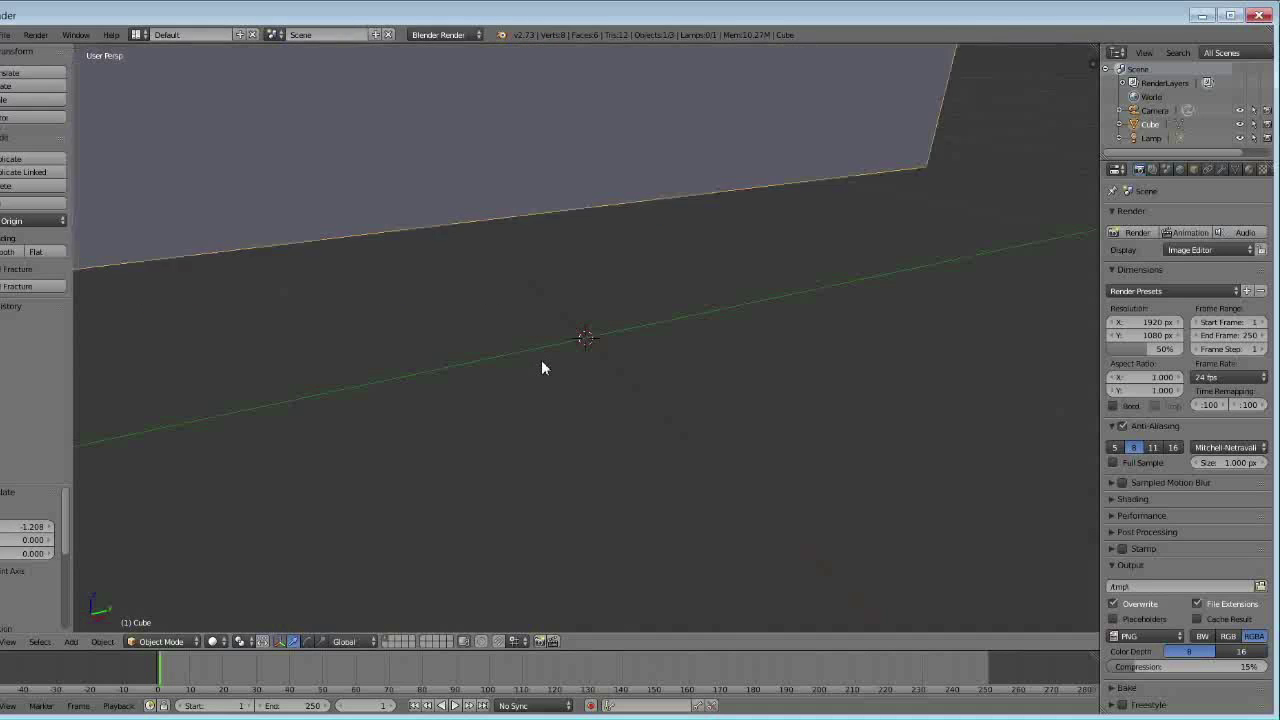
pyautogui.scroll(-5, 541, 367)
pyautogui.scroll(-4, 540, 372)
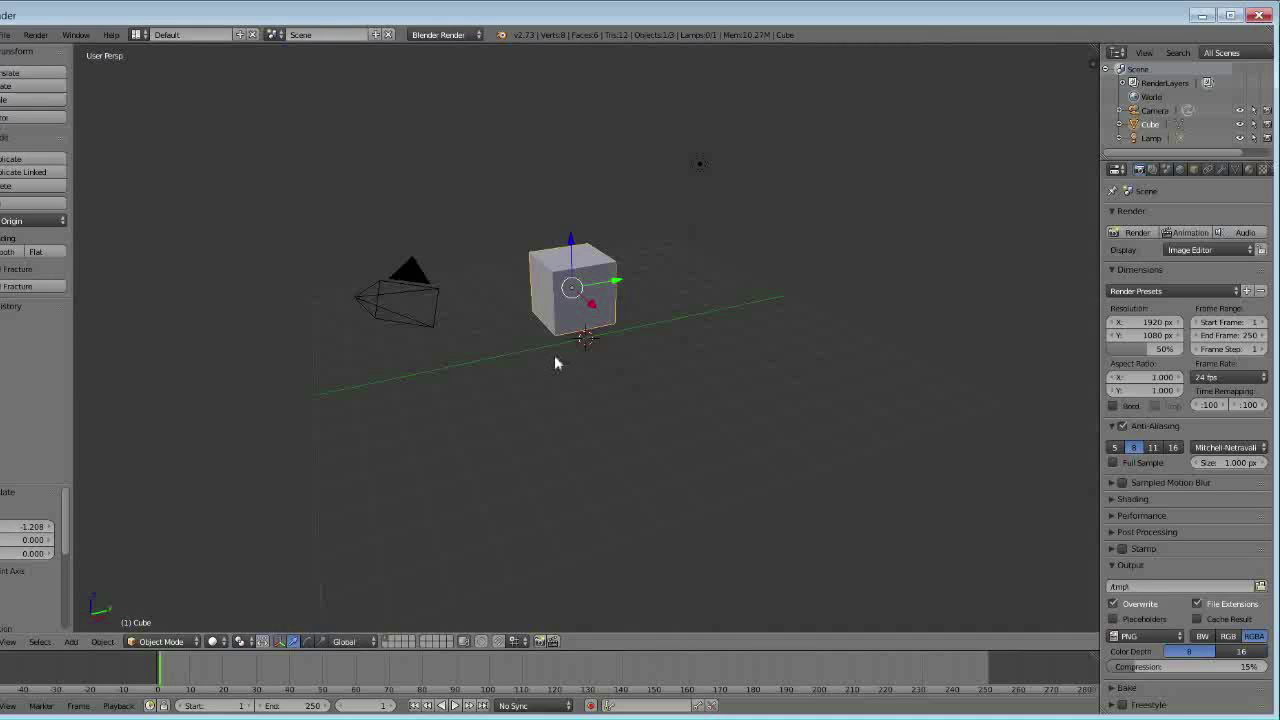
pyautogui.moveTo(555, 362)
pyautogui.mouseDown(button='middle')
pyautogui.moveTo(800, 300)
pyautogui.moveTo(1049, 451)
pyautogui.moveTo(711, 314)
pyautogui.moveTo(294, 371)
pyautogui.moveTo(694, 451)
pyautogui.moveTo(600, 425)
pyautogui.moveTo(474, 331)
pyautogui.mouseUp(button='middle')
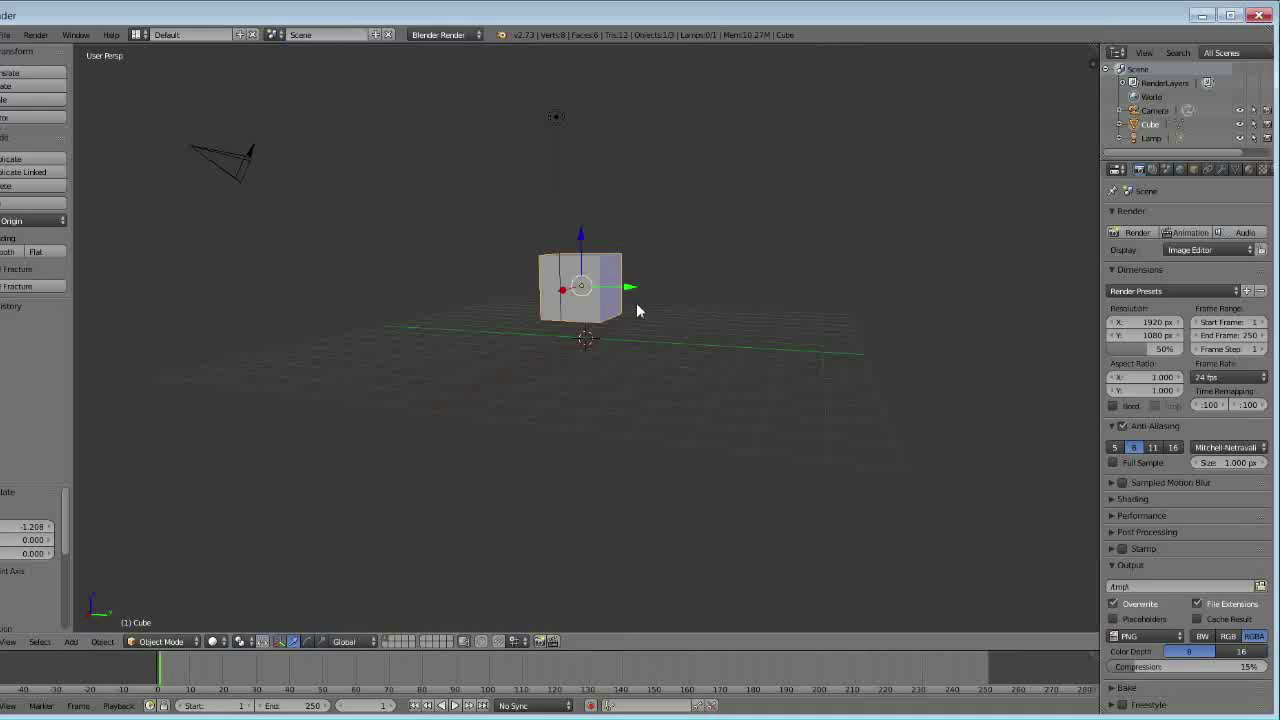
pyautogui.keyDown('ctrl'); pyautogui.scroll(-1, 636, 304); pyautogui.keyUp('ctrl')
pyautogui.keyDown('ctrl'); pyautogui.scroll(-1, 635, 304); pyautogui.keyUp('ctrl')
pyautogui.keyDown('ctrl'); pyautogui.scroll(-1, 635, 304); pyautogui.keyUp('ctrl')
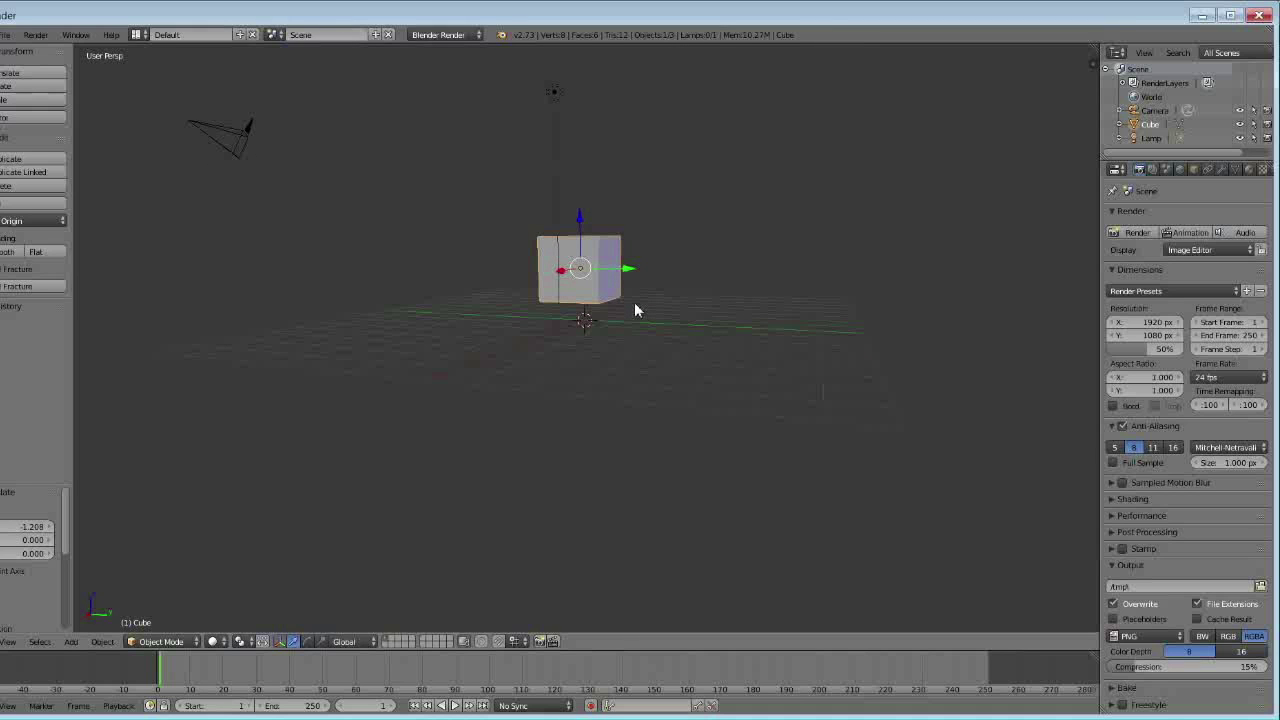
pyautogui.moveTo(635, 308)
pyautogui.keyDown('shift'); pyautogui.mouseDown(button='middle')
pyautogui.moveTo(729, 500)
pyautogui.moveTo(508, 281)
pyautogui.moveTo(280, 357)
pyautogui.moveTo(354, 271)
pyautogui.moveTo(103, 449)
pyautogui.moveTo(906, 403)
pyautogui.moveTo(286, 357)
pyautogui.moveTo(263, 434)
pyautogui.moveTo(366, 320)
pyautogui.moveTo(748, 60)
pyautogui.mouseUp(button='middle'); pyautogui.keyUp('shift')
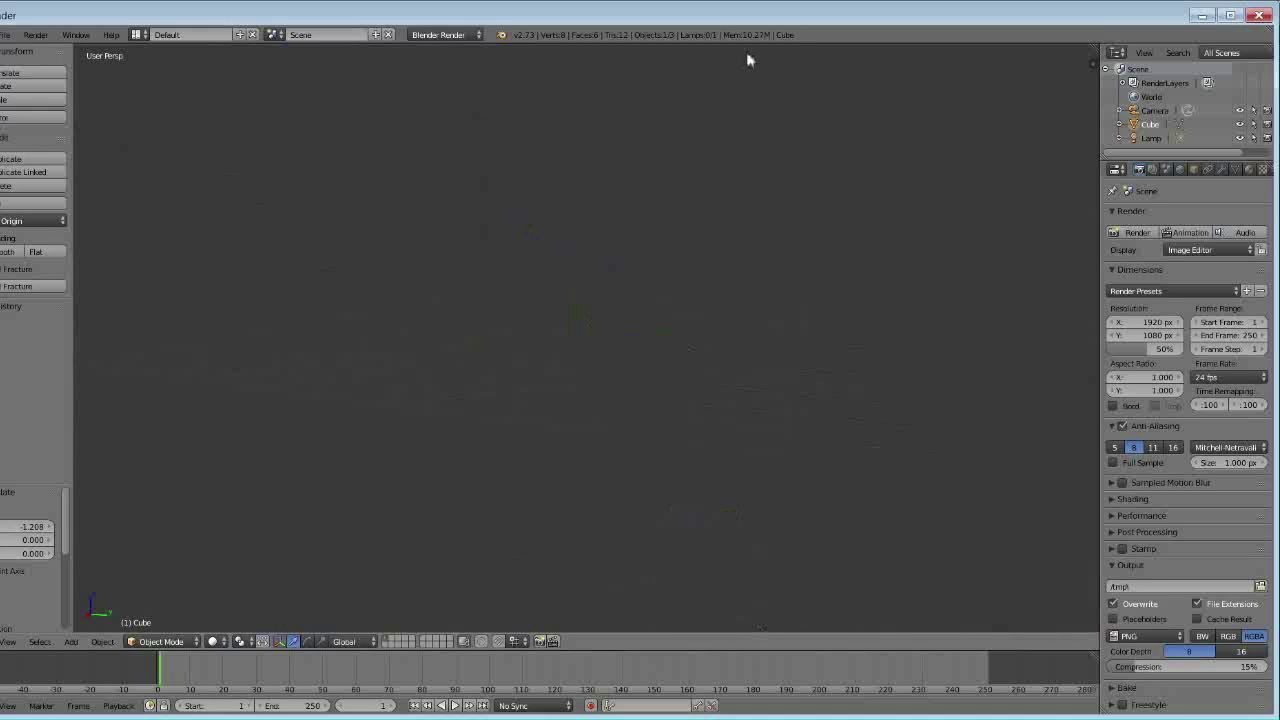
pyautogui.moveTo(636, 214)
pyautogui.keyDown('shift'); pyautogui.mouseDown(button='middle')
pyautogui.moveTo(626, 94)
pyautogui.moveTo(597, 446)
pyautogui.moveTo(580, 343)
pyautogui.moveTo(628, 311)
pyautogui.moveTo(643, 409)
pyautogui.mouseUp(button='middle'); pyautogui.keyUp('shift')
pyautogui.scroll(1, 640, 409)
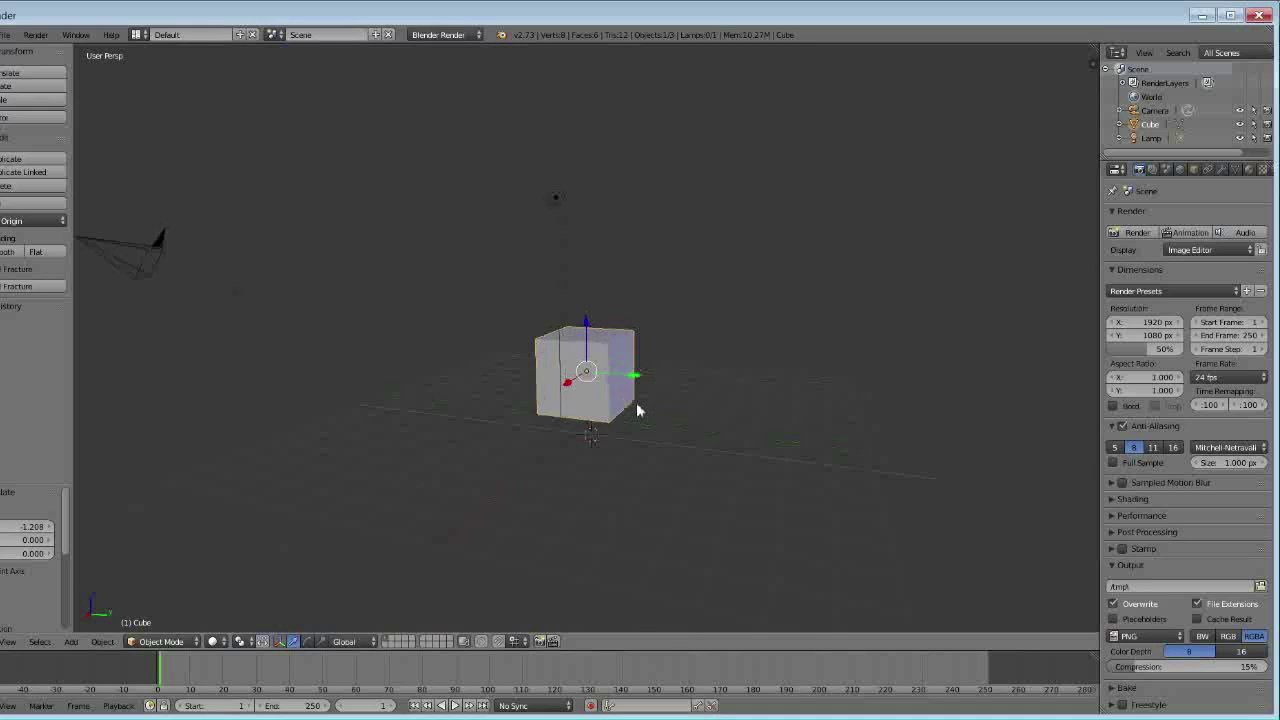
pyautogui.scroll(3, 640, 409)
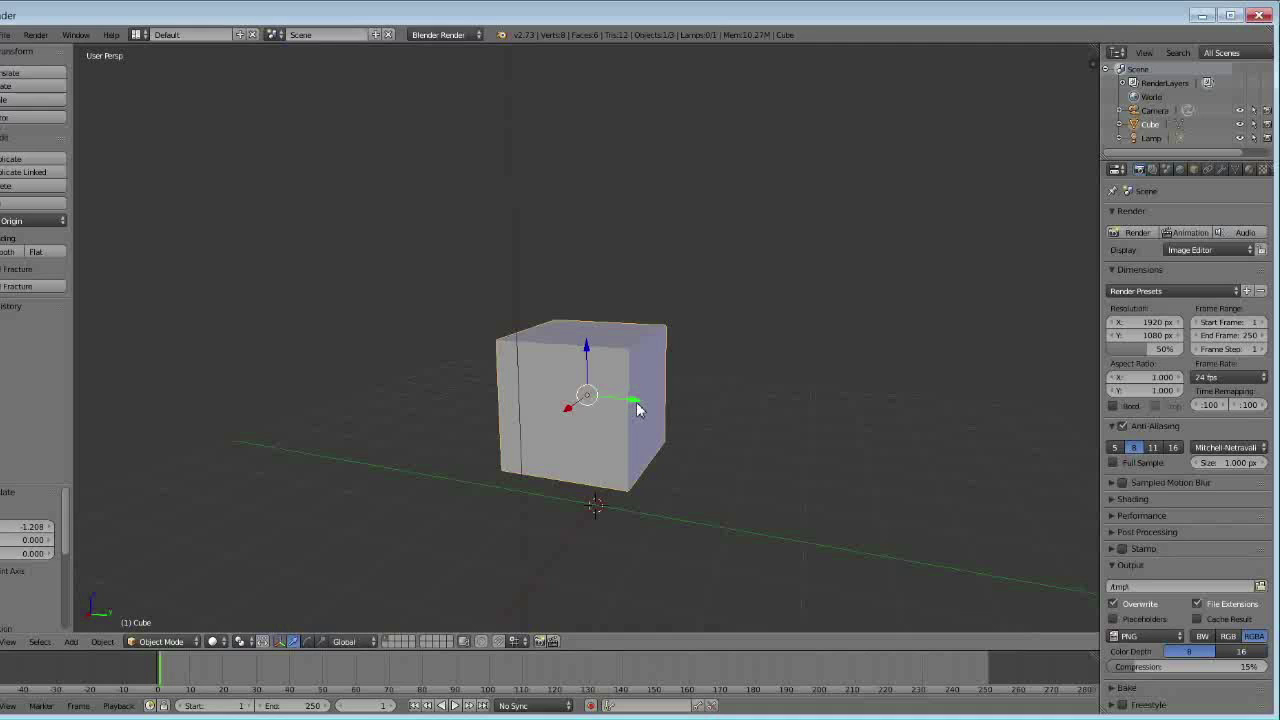
# Inspect the scene from front, side and top numpad views in perspective and orthographic modes
pyautogui.press('KP_1')
pyautogui.press('KP_5')
pyautogui.press('KP_3')
pyautogui.press('KP_4')
pyautogui.press('KP_1')
pyautogui.press('KP_7')
pyautogui.press('KP_5')
pyautogui.press('KP_8')
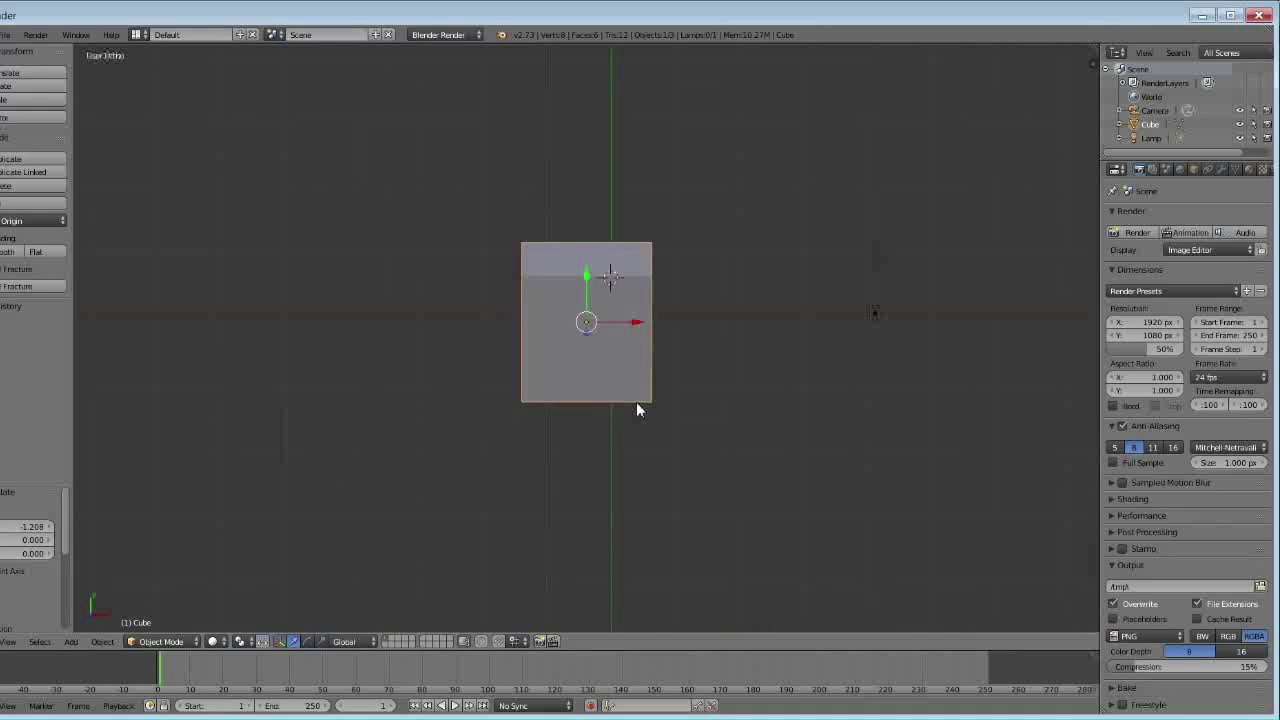
pyautogui.press('KP_1')
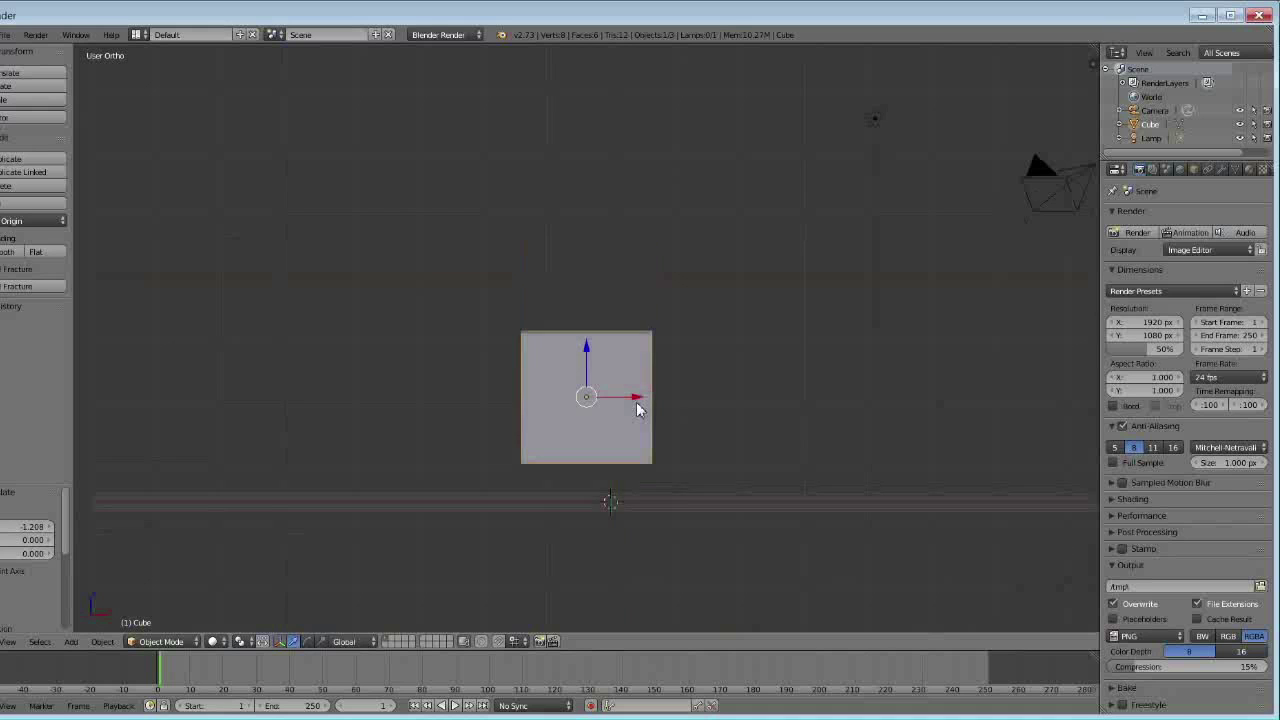
pyautogui.press('KP_8')
pyautogui.press('KP_5')
pyautogui.press('KP_2')
pyautogui.press('KP_7')
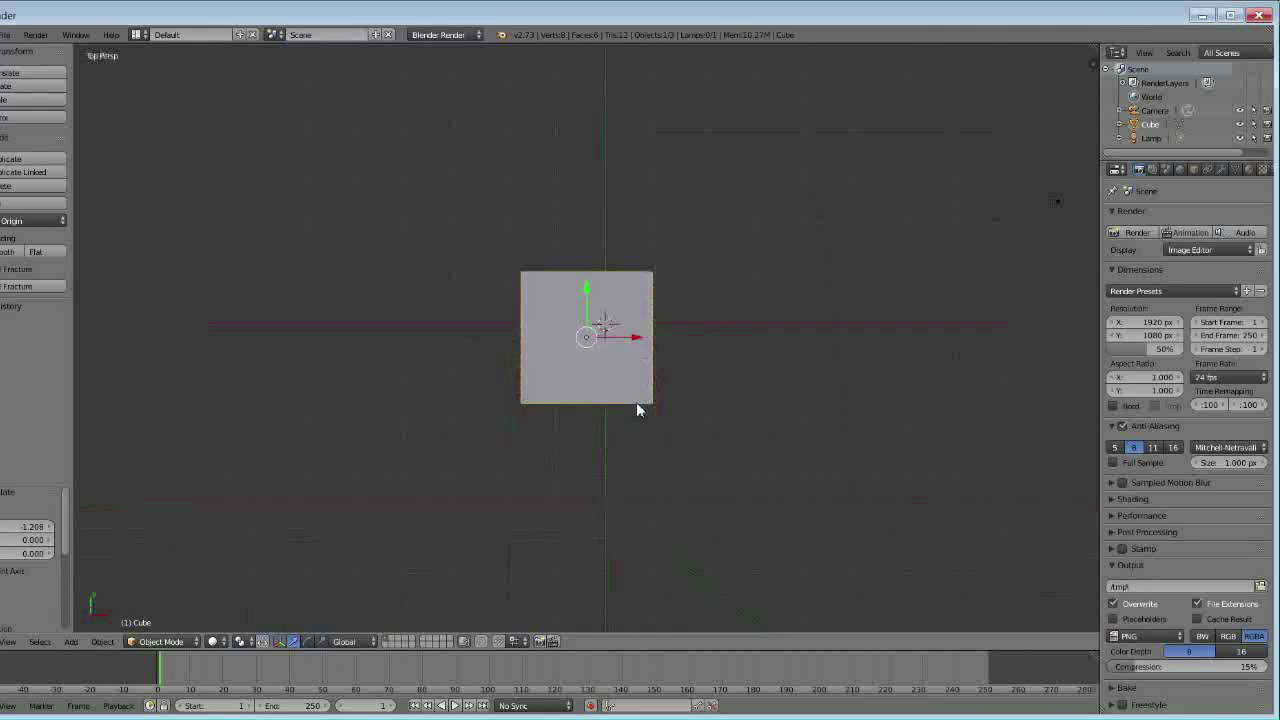
pyautogui.press('KP_5')
pyautogui.press('KP_2')
pyautogui.press('KP_1')
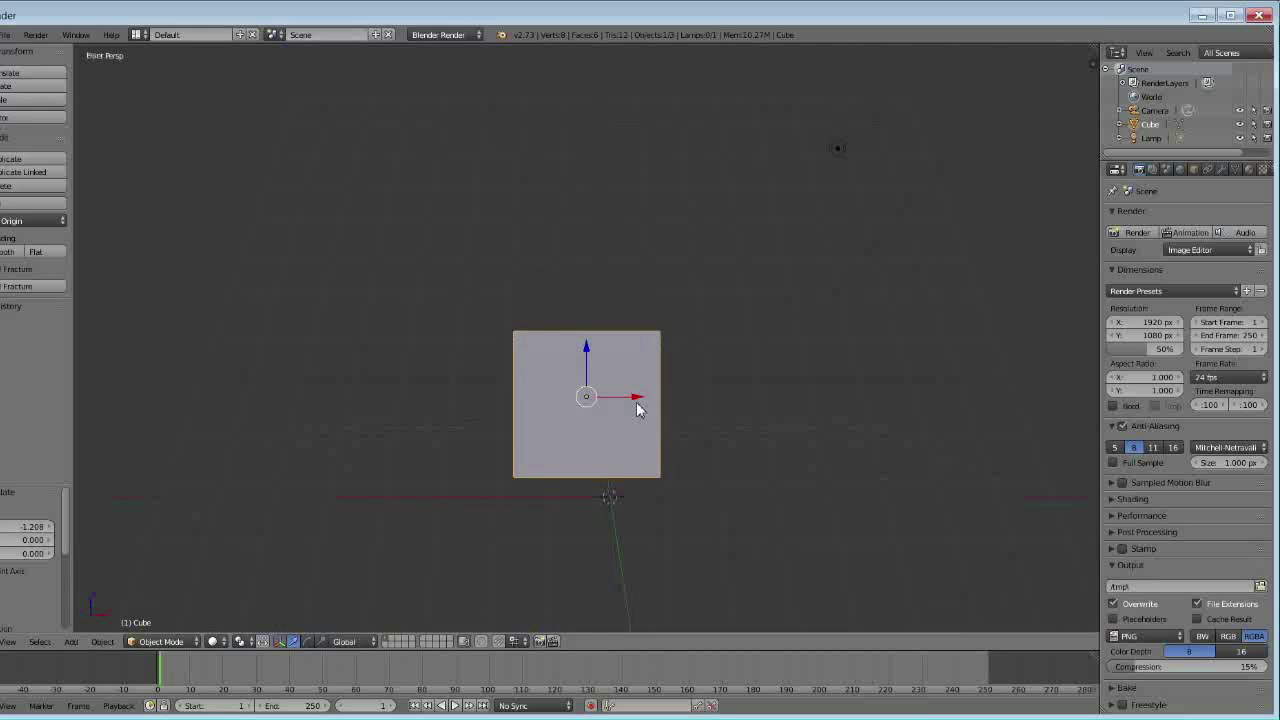
pyautogui.press('KP_3')
pyautogui.press('KP_8')
pyautogui.press('KP_8')
pyautogui.press('KP_7')
pyautogui.press('KP_5')
pyautogui.press('KP_2')
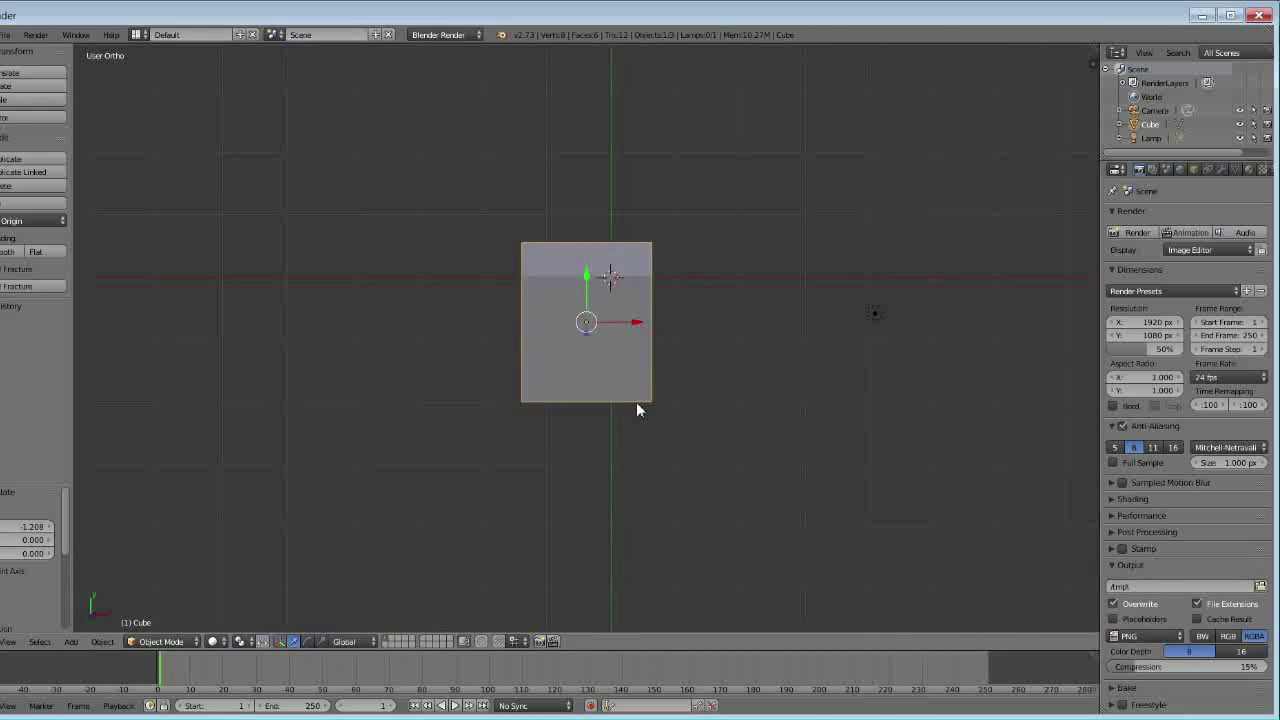
# Orbit to an angled view showing the camera and nudge the cube along X
pyautogui.moveTo(628, 388)
pyautogui.mouseDown(button='middle')
pyautogui.moveTo(571, 241)
pyautogui.moveTo(367, 357)
pyautogui.moveTo(294, 349)
pyautogui.moveTo(109, 289)
pyautogui.moveTo(388, 361)
pyautogui.mouseUp(button='middle')
pyautogui.moveTo(651, 517)
pyautogui.mouseDown(button='middle')
pyautogui.moveTo(689, 434)
pyautogui.moveTo(752, 437)
pyautogui.moveTo(747, 453)
pyautogui.mouseUp(button='middle')
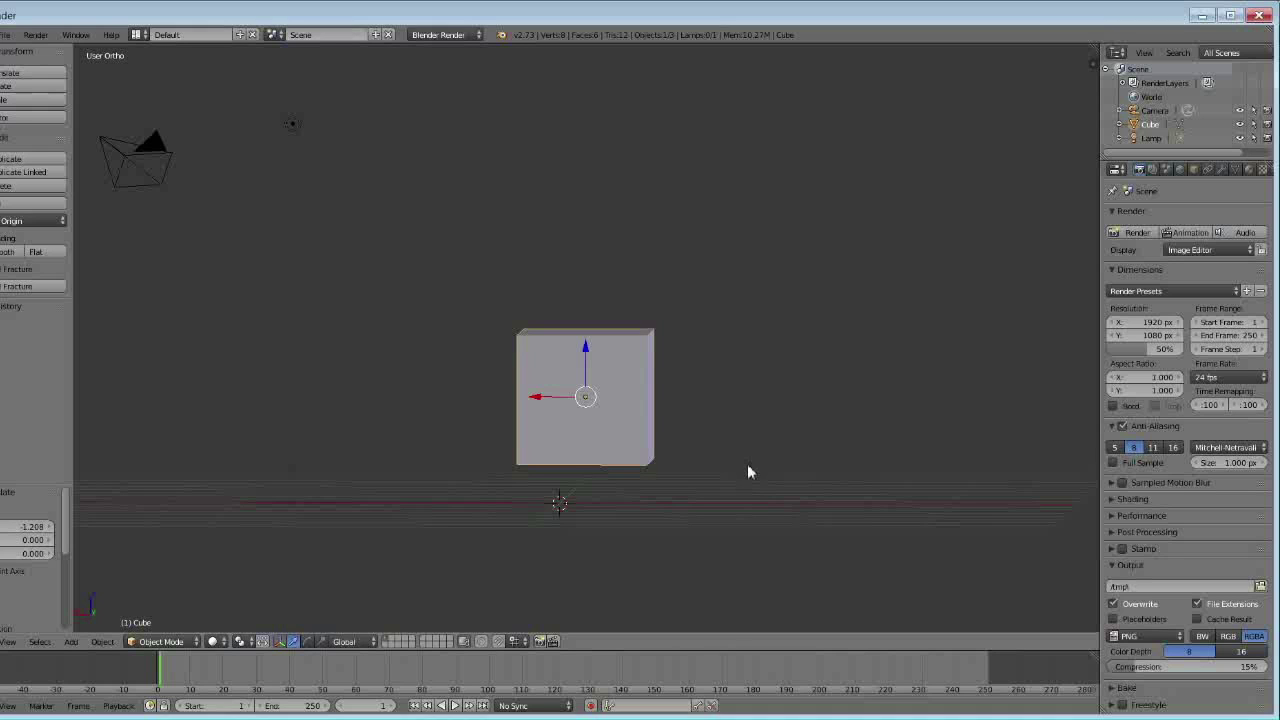
pyautogui.moveTo(556, 398); pyautogui.dragTo(529, 403)
pyautogui.moveTo(529, 403)
pyautogui.mouseDown(button='middle')
pyautogui.moveTo(605, 448)
pyautogui.moveTo(545, 486)
pyautogui.moveTo(560, 457)
pyautogui.mouseUp(button='middle')
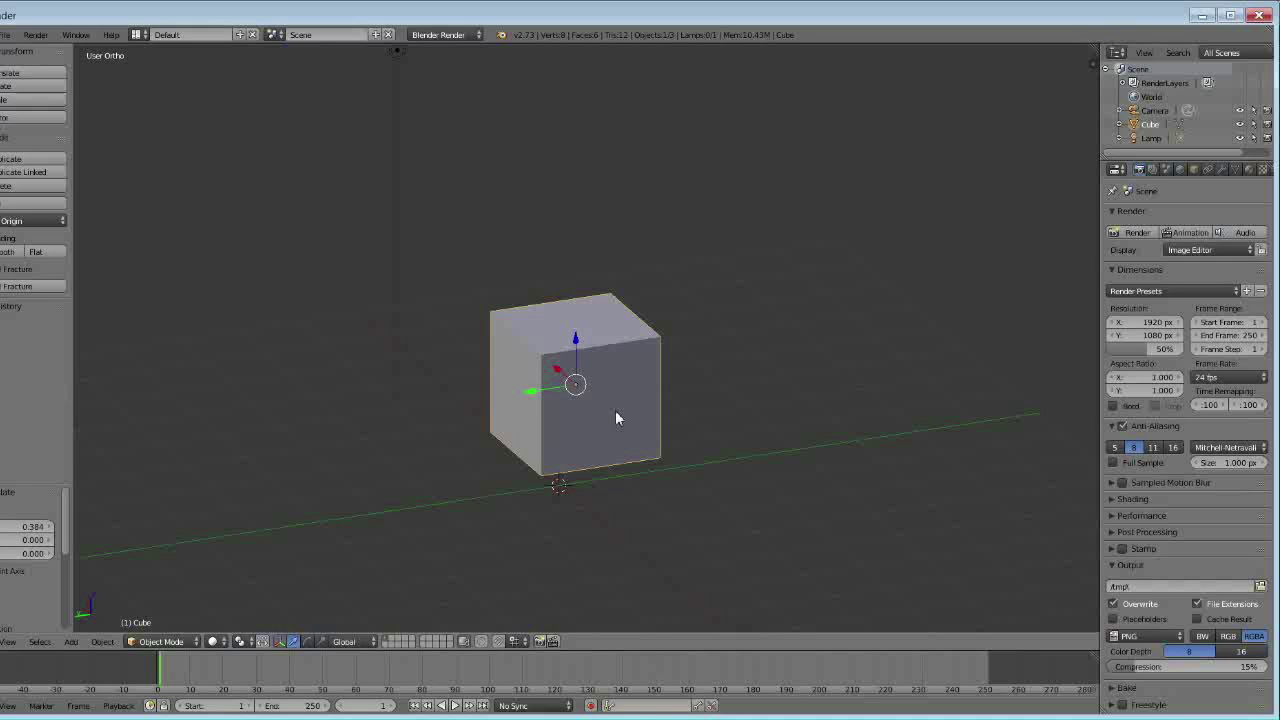
pyautogui.press('s')
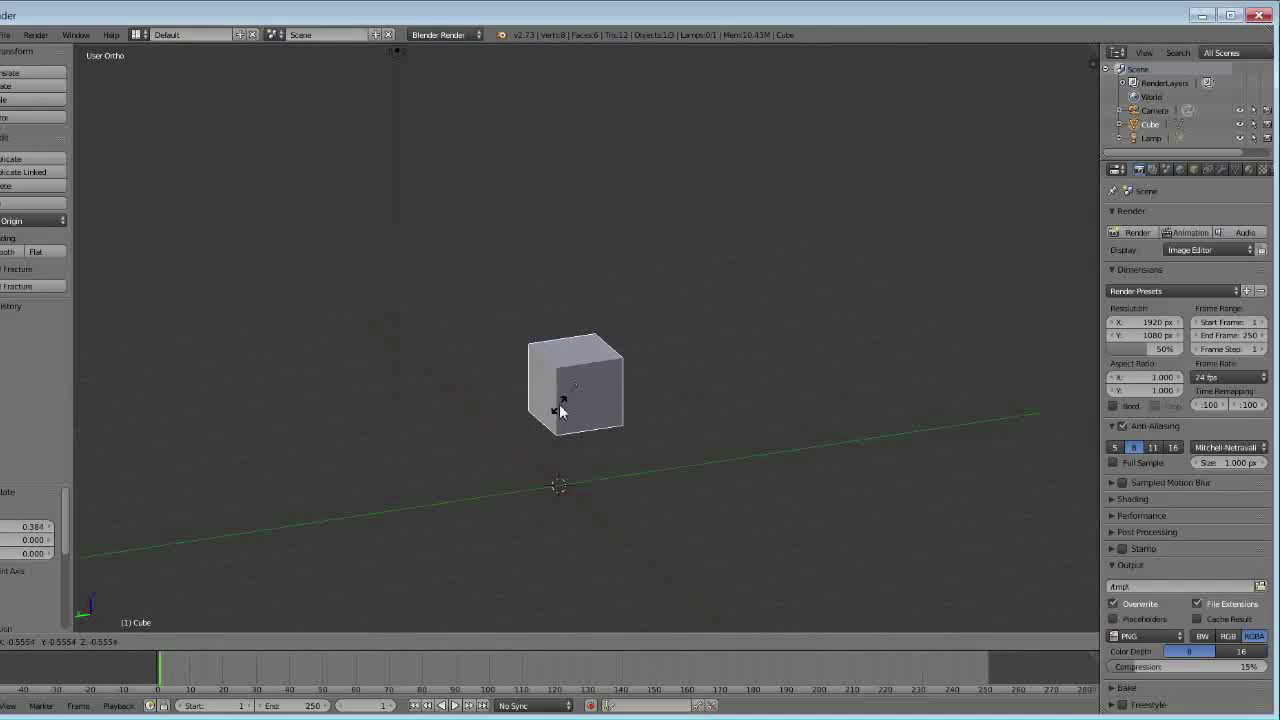
pyautogui.click(560, 411)
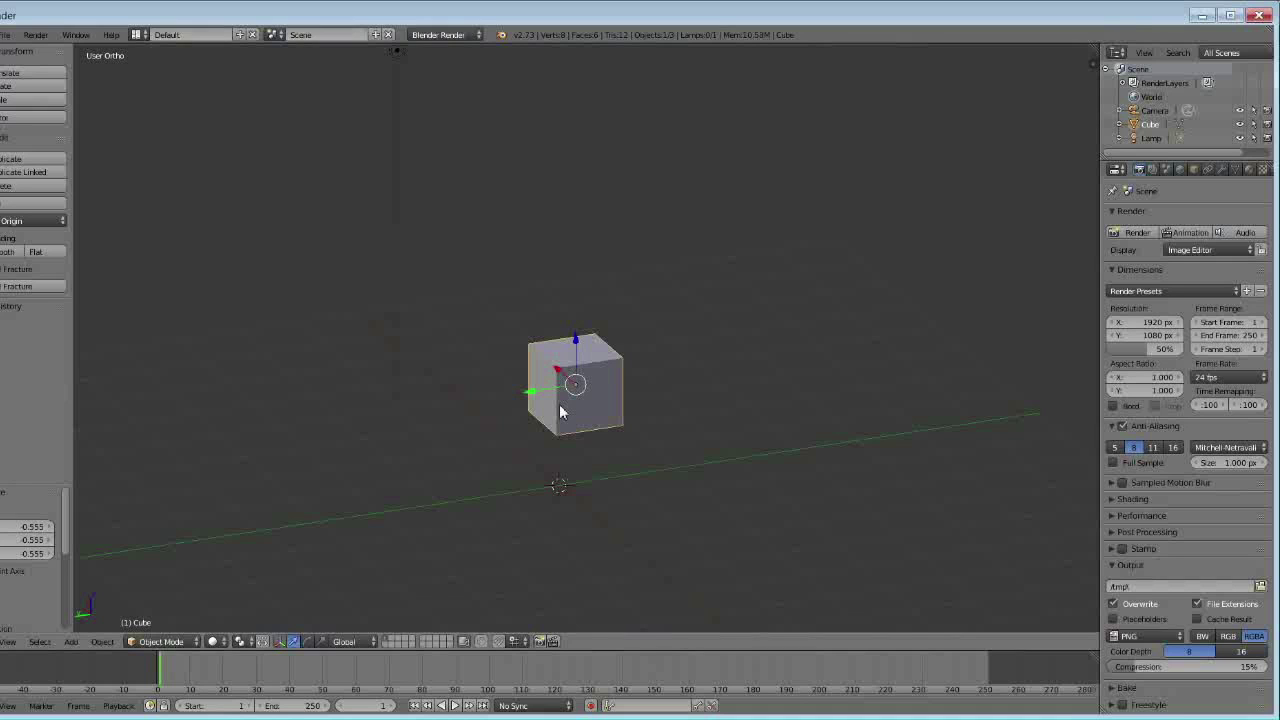
pyautogui.press('s')
pyautogui.press('x')
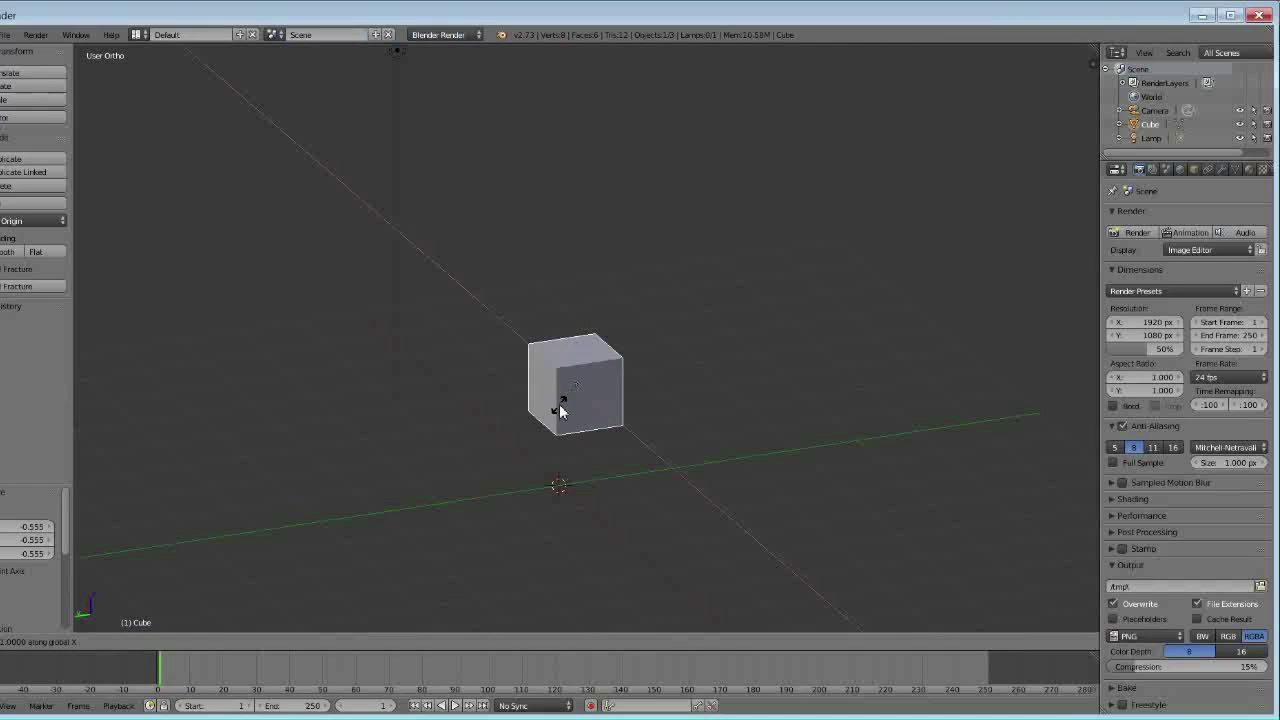
pyautogui.rightClick(522, 428)
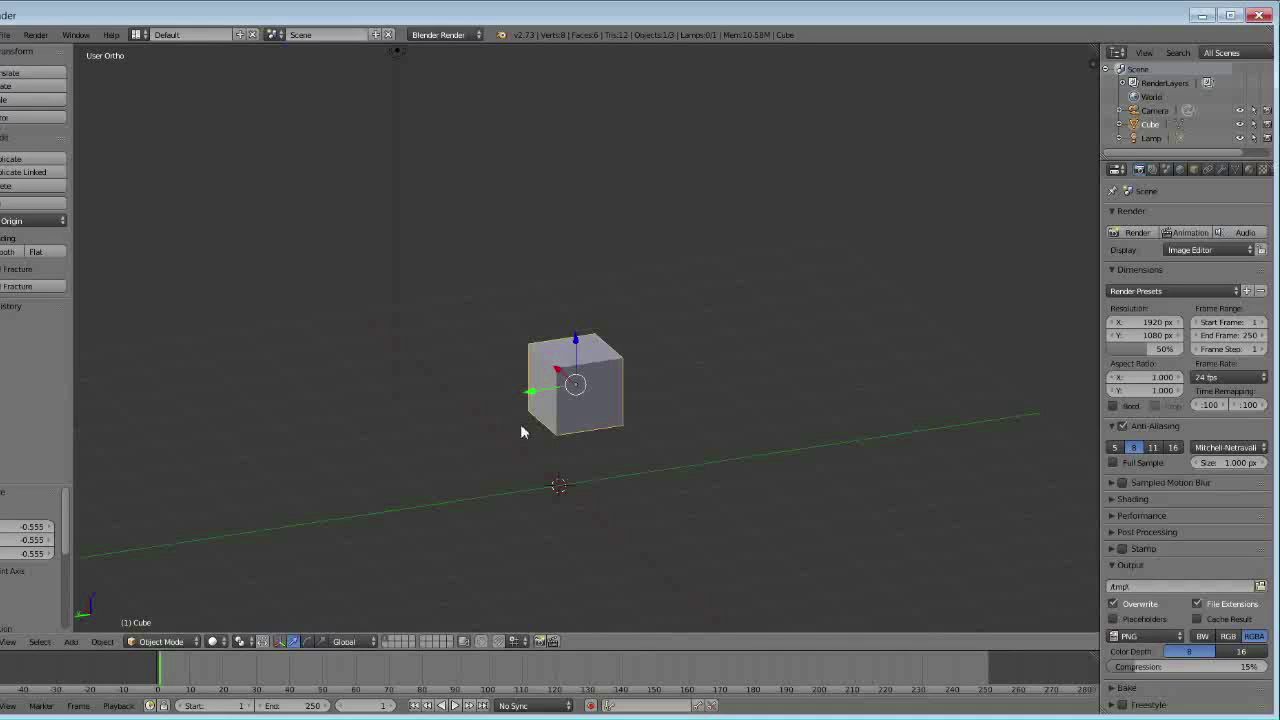
pyautogui.press('s')
pyautogui.press('z')
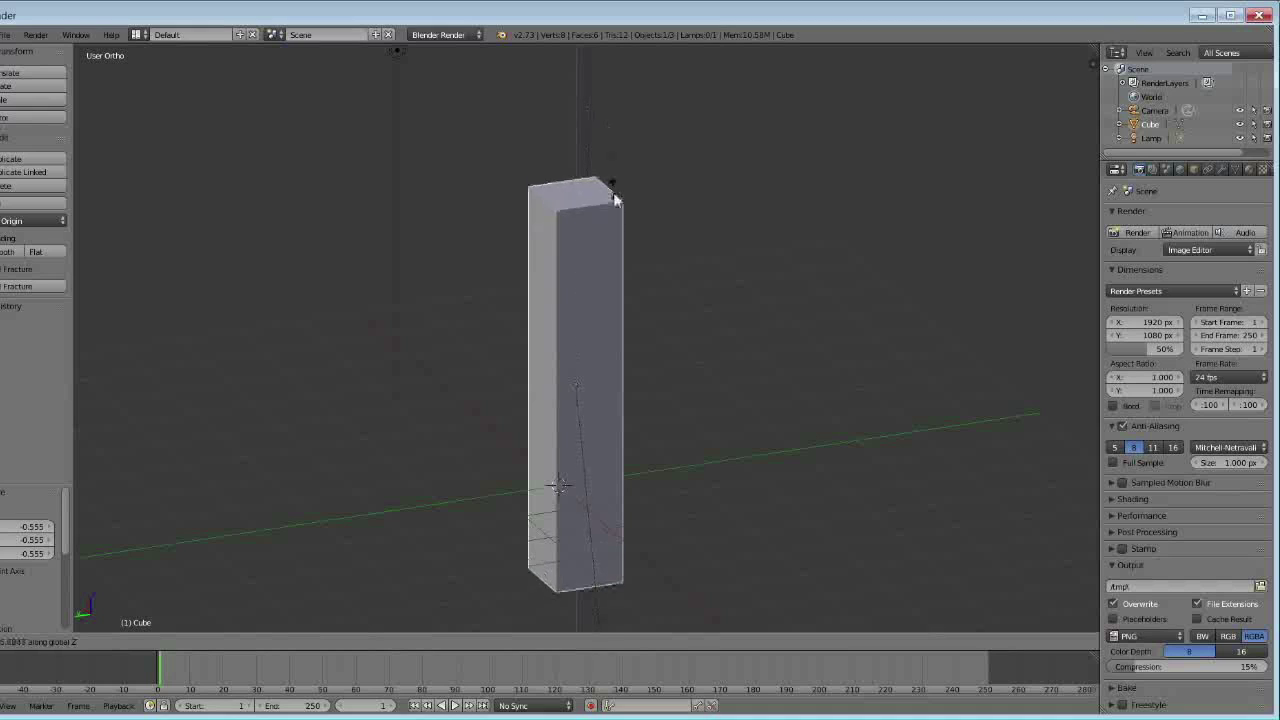
pyautogui.rightClick(622, 630)
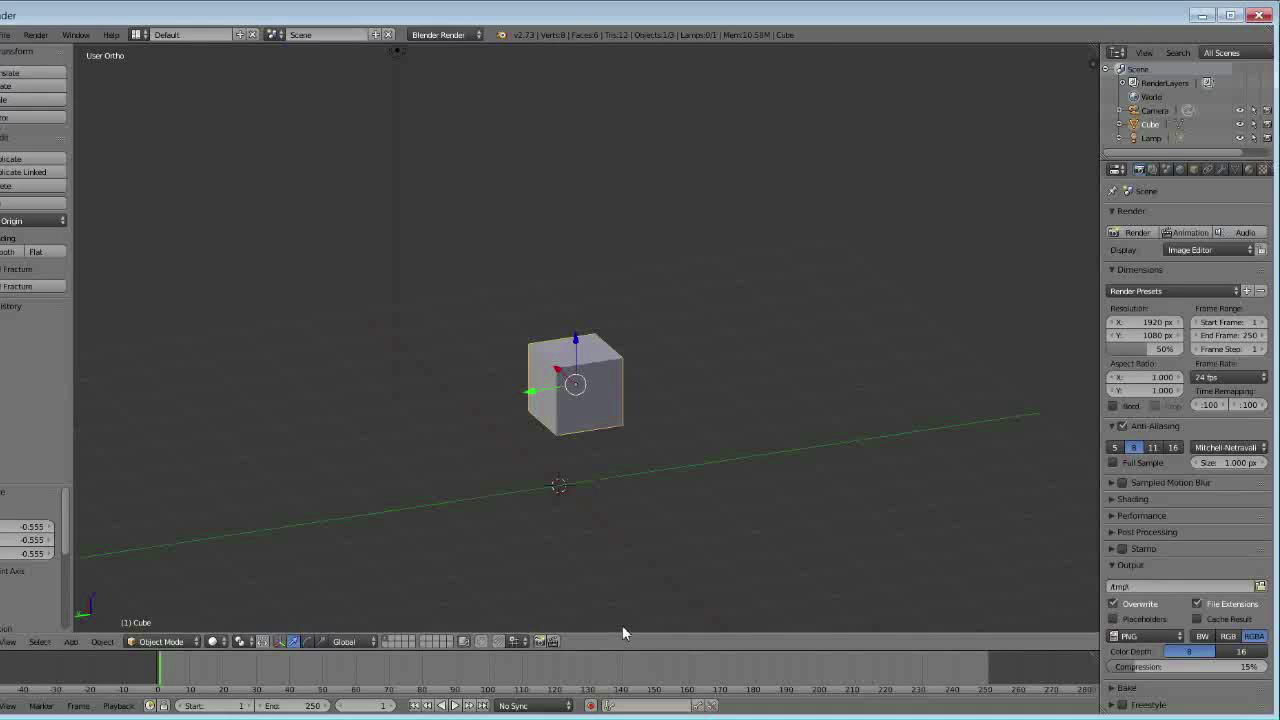
pyautogui.write('s23')
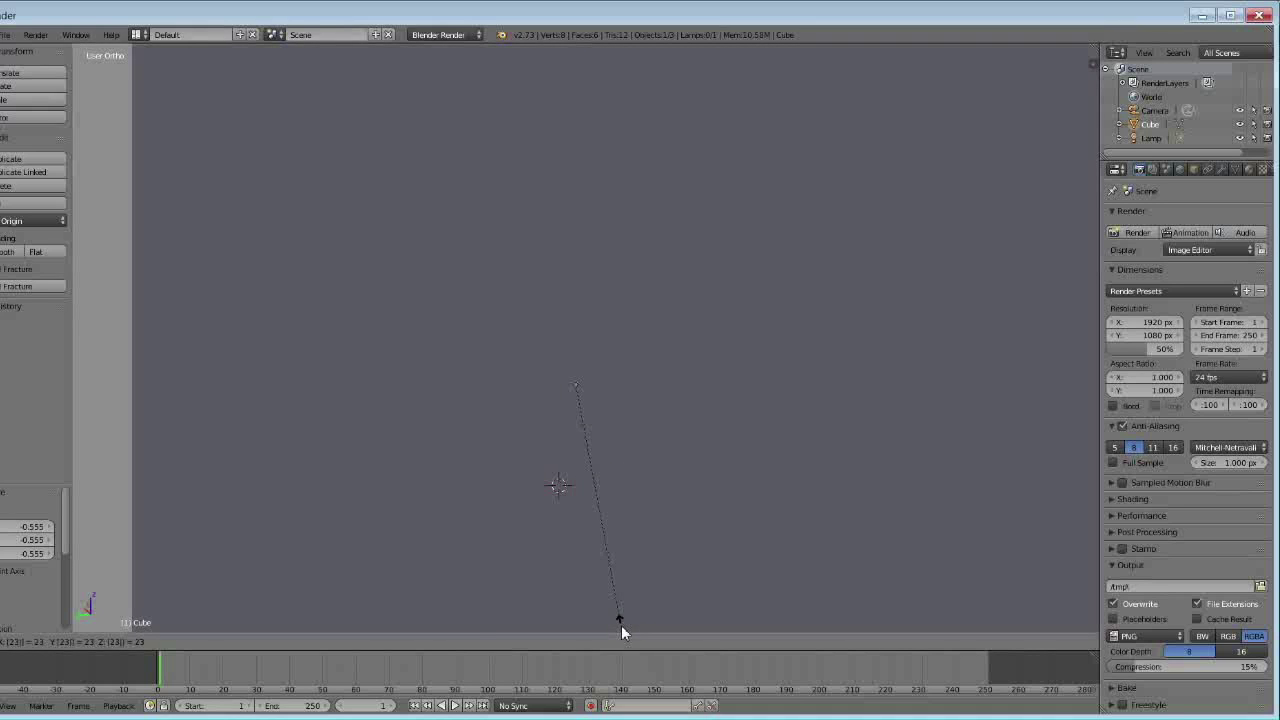
pyautogui.rightClick(614, 568)
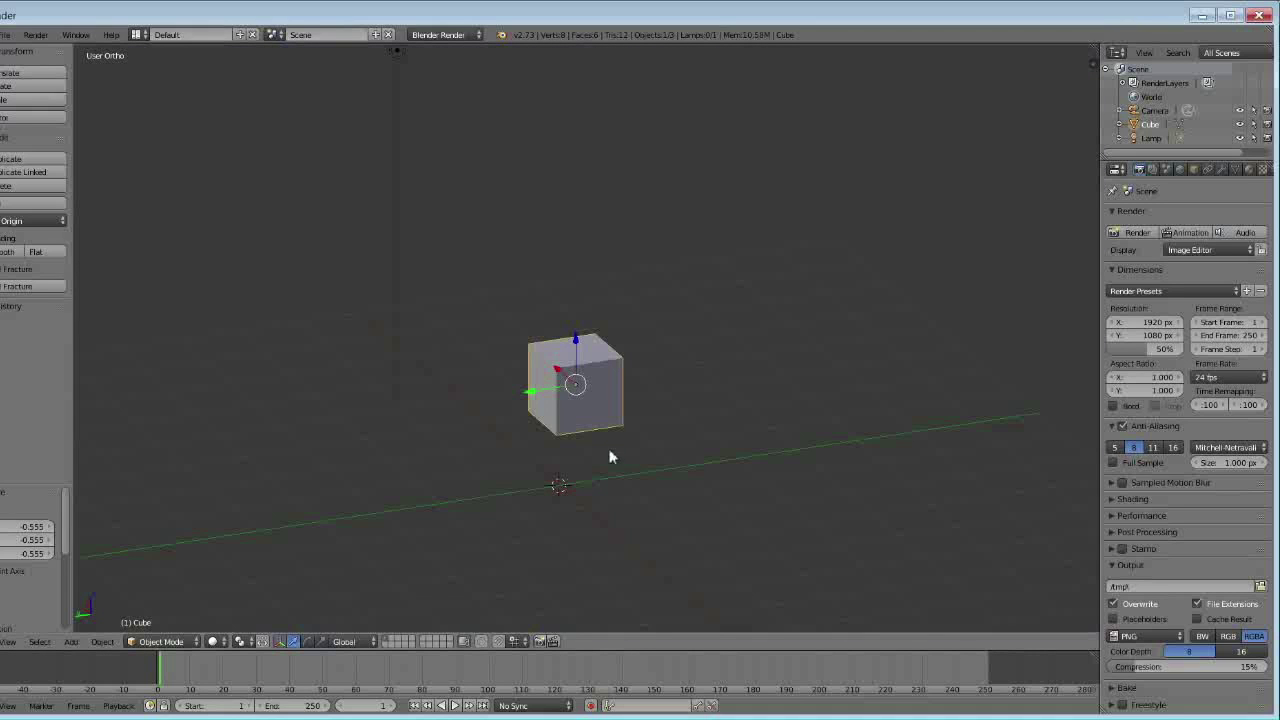
pyautogui.scroll(-5, 611, 457)
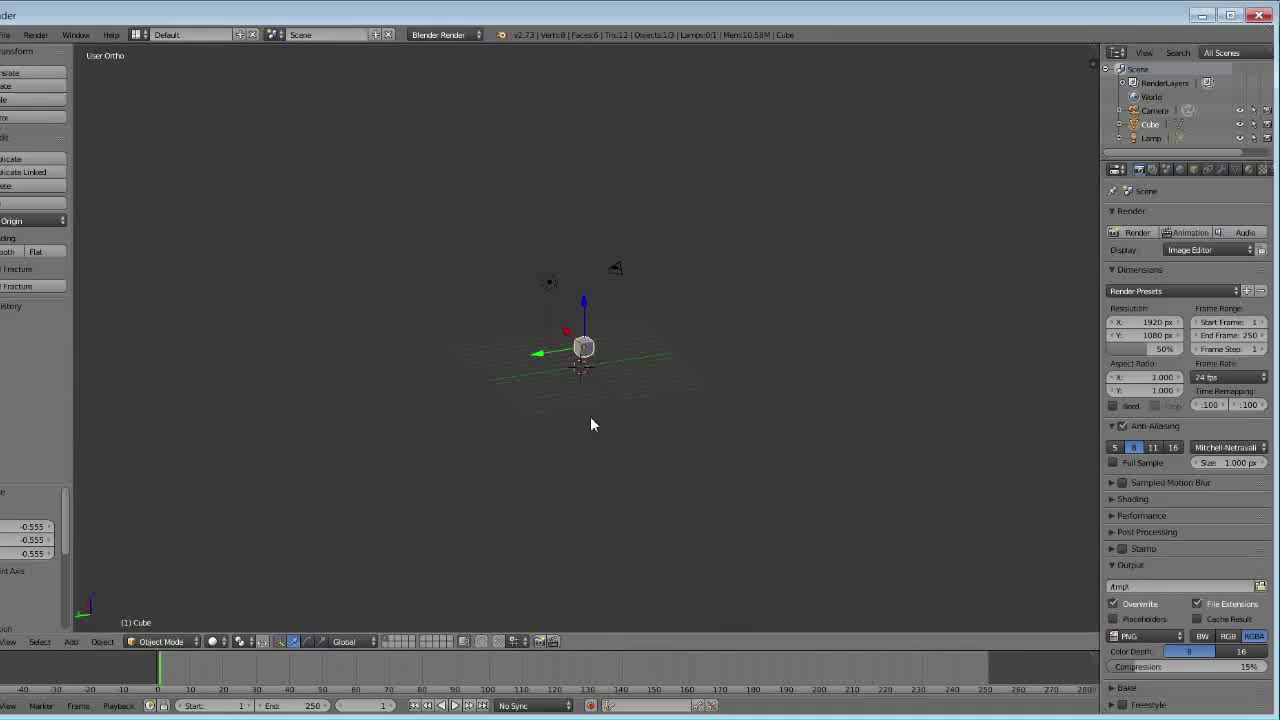
pyautogui.write('s23')
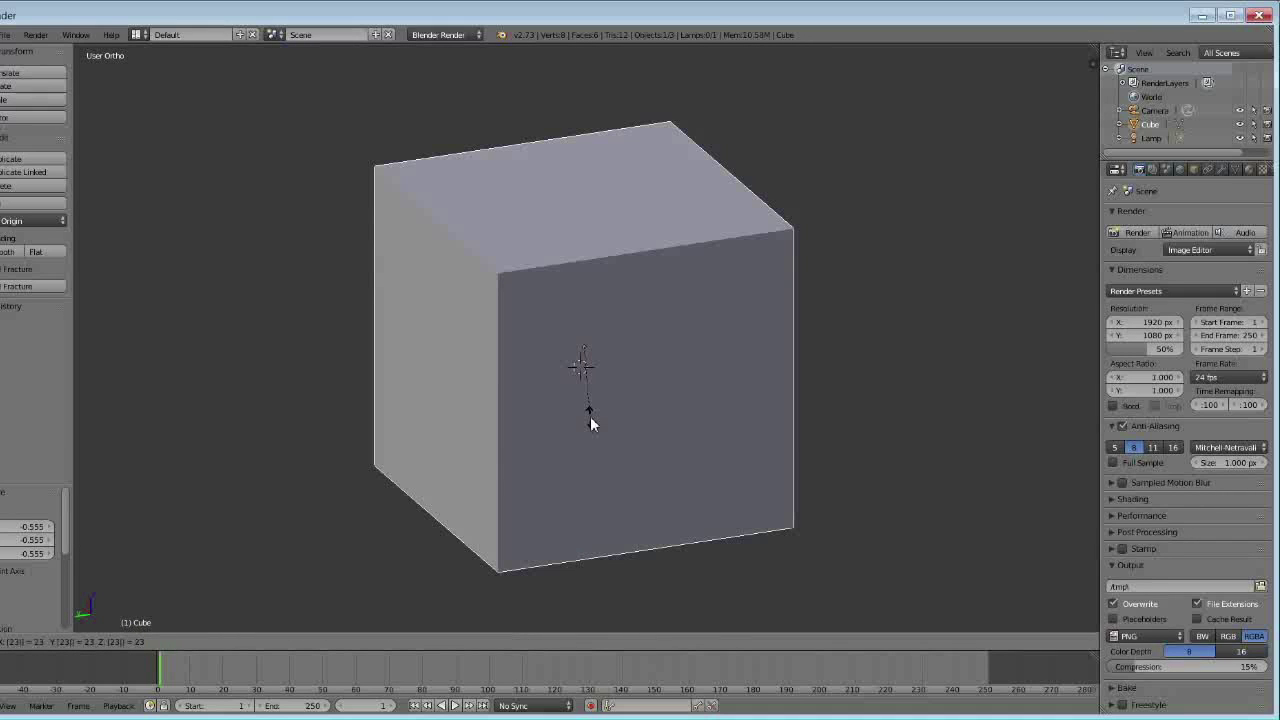
pyautogui.write('z')
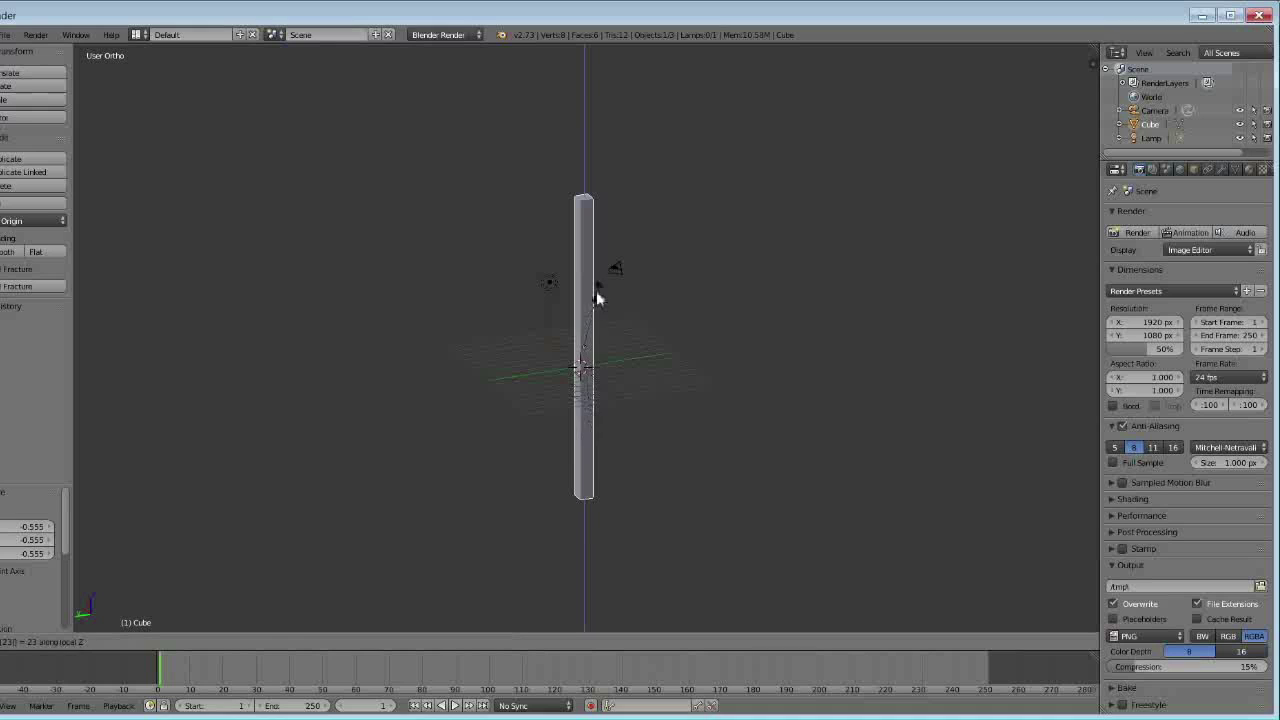
pyautogui.press('Escape')
pyautogui.moveTo(603, 306); pyautogui.dragTo(589, 392, button='middle')
pyautogui.scroll(6, 589, 392)
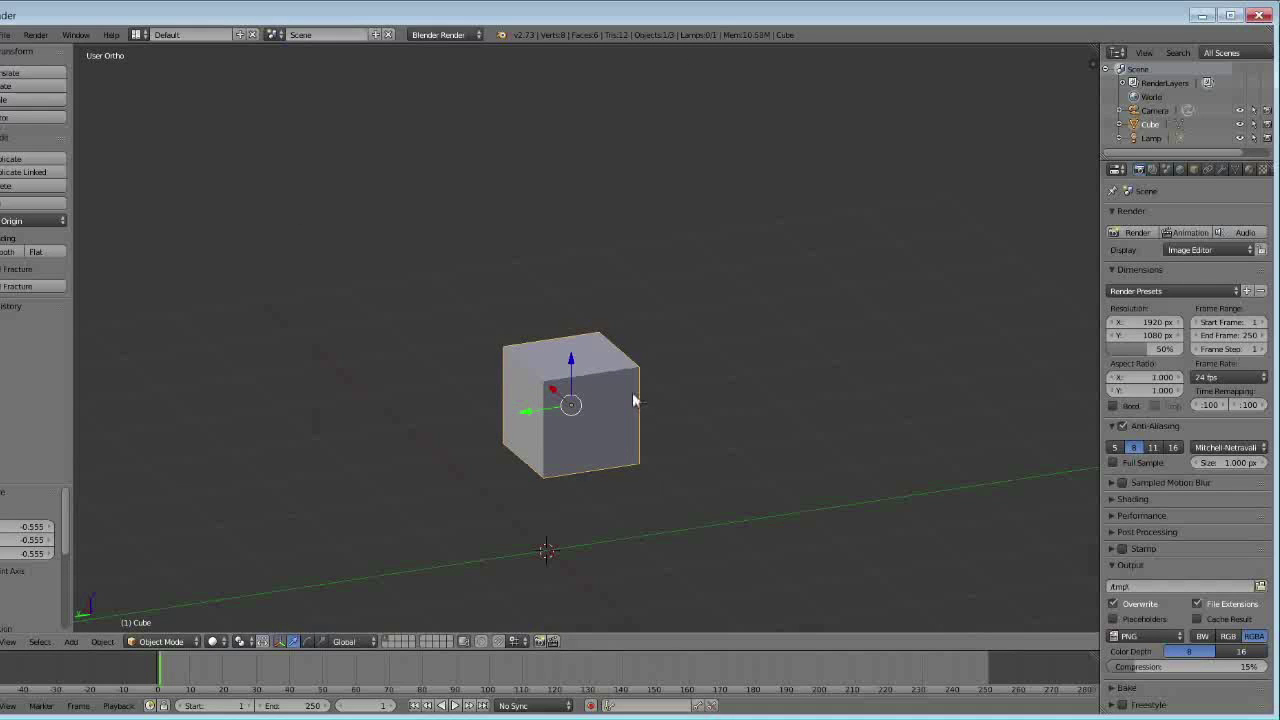
pyautogui.press('r')
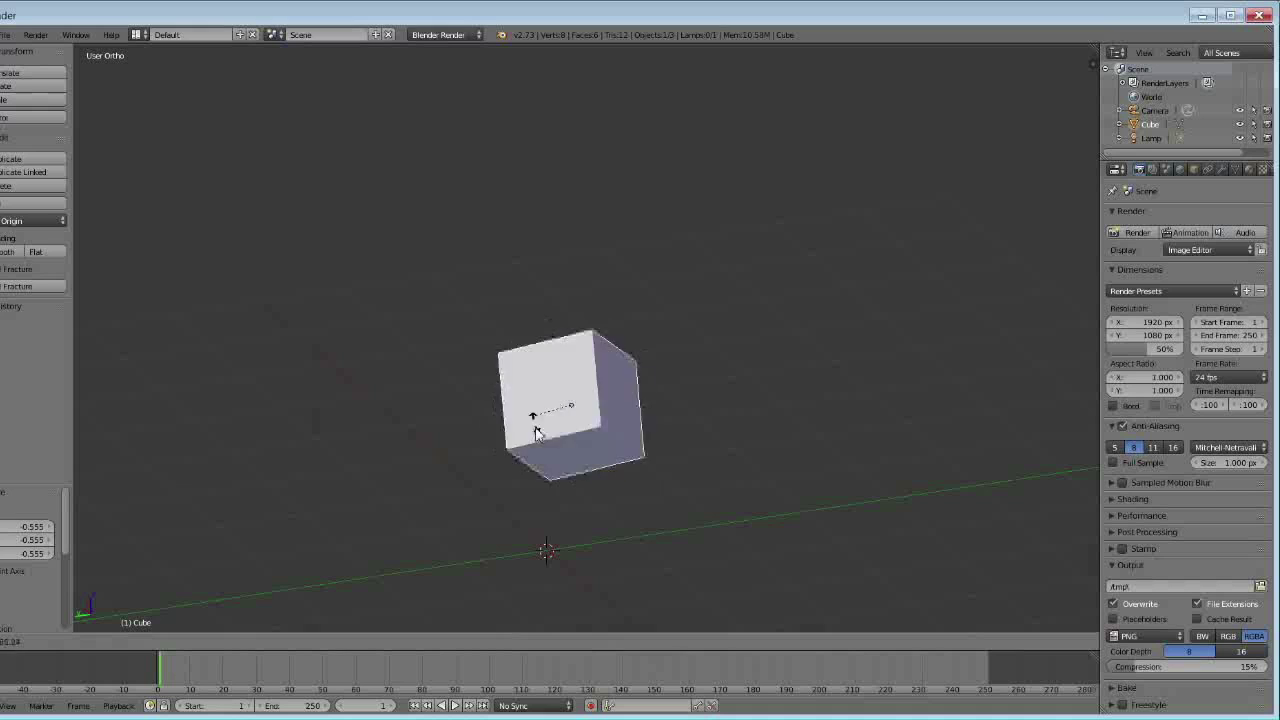
pyautogui.rightClick(636, 370)
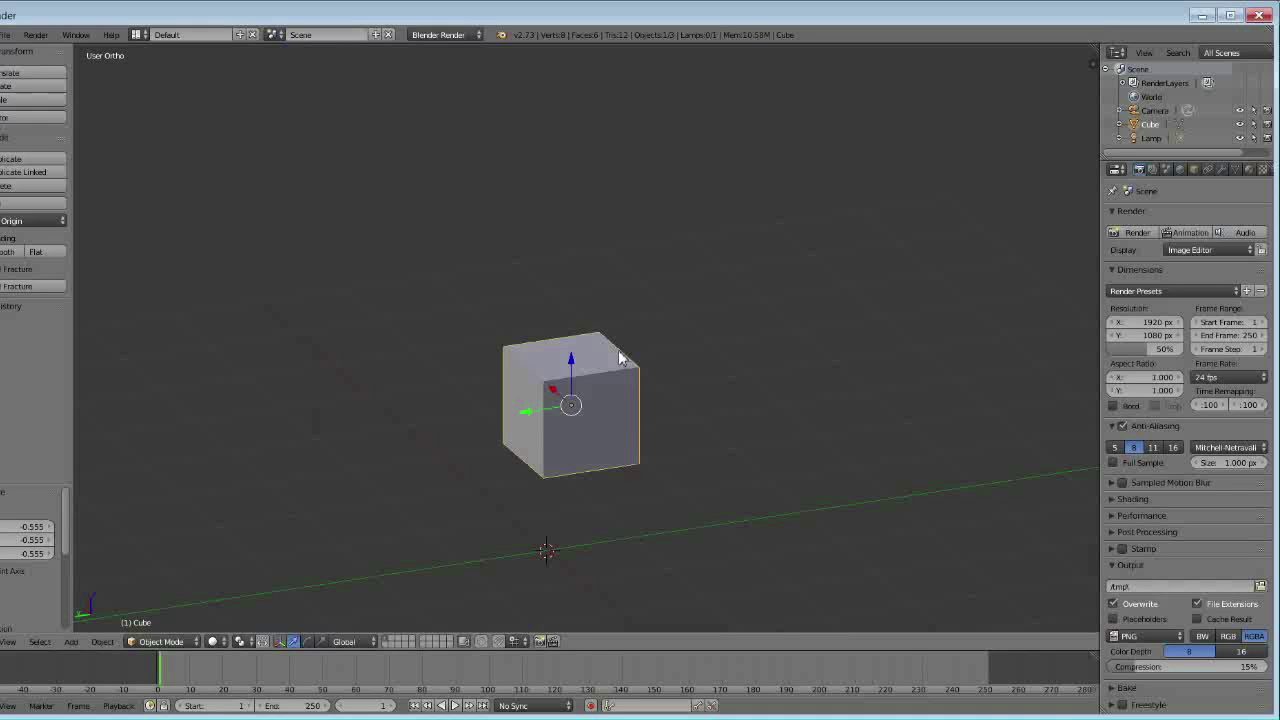
pyautogui.press('r')
pyautogui.press('z')
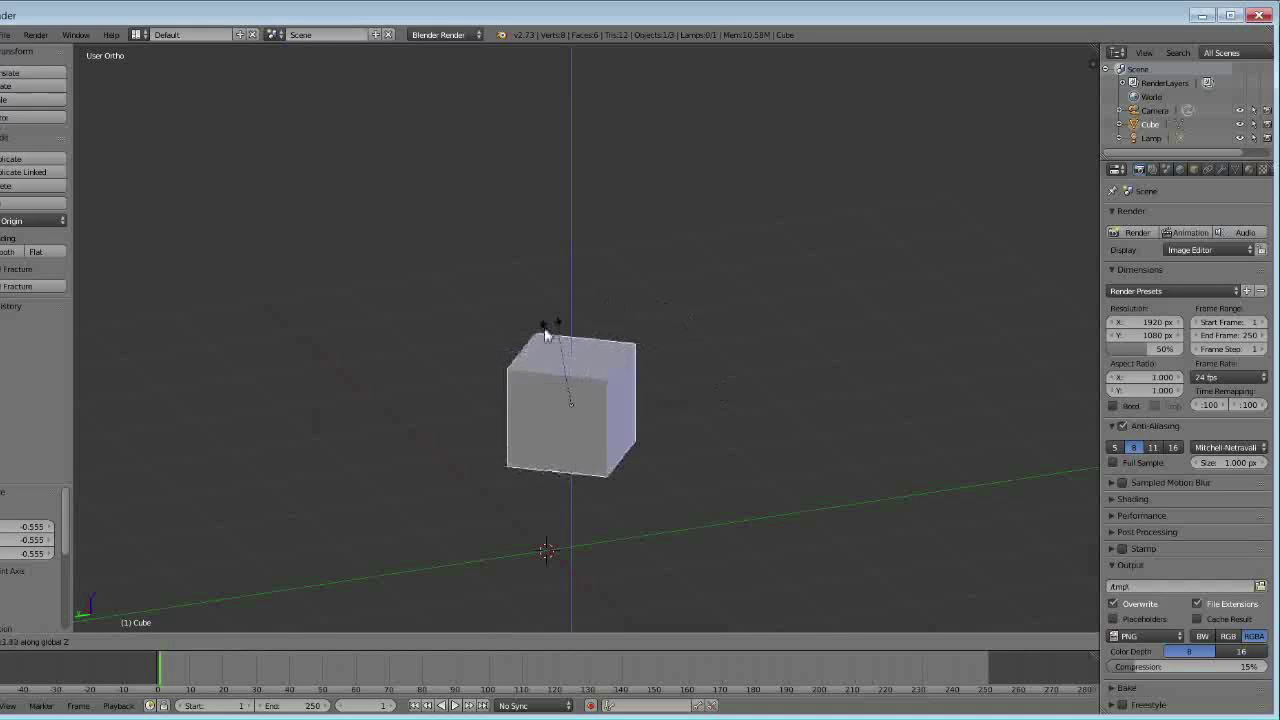
pyautogui.click(508, 455)
pyautogui.press('r')
pyautogui.press('x')
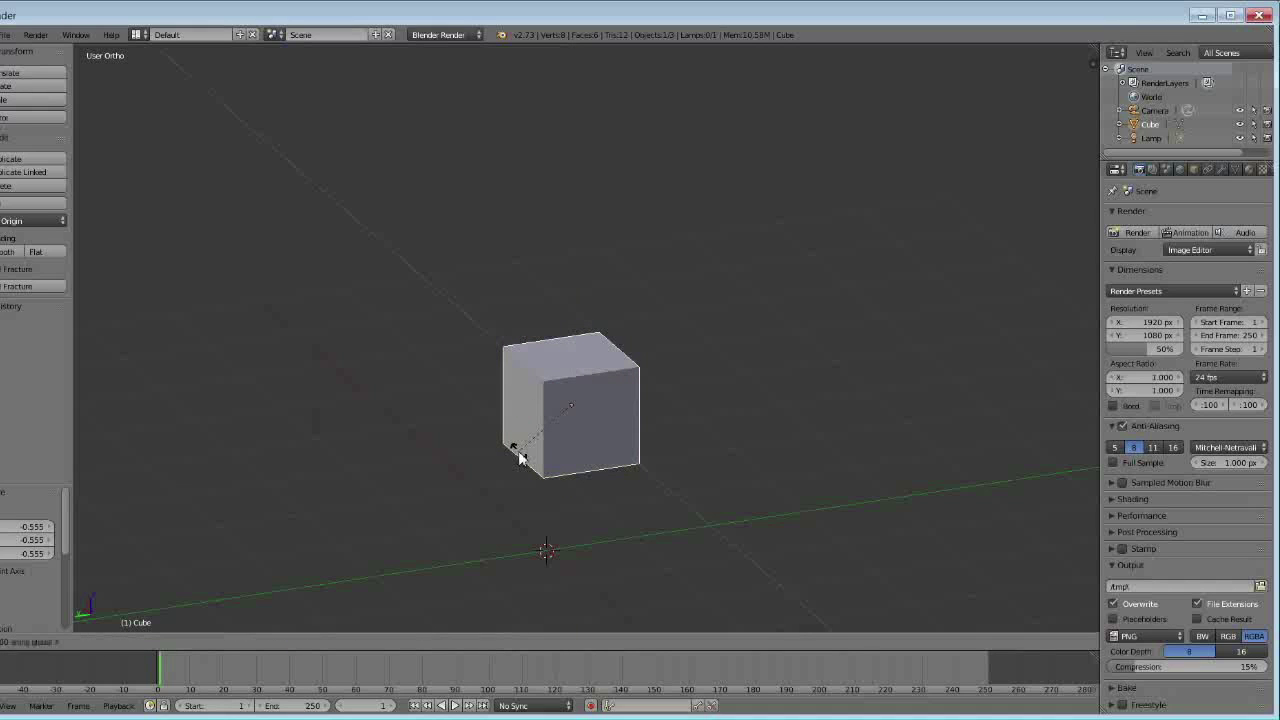
pyautogui.rightClick(502, 368)
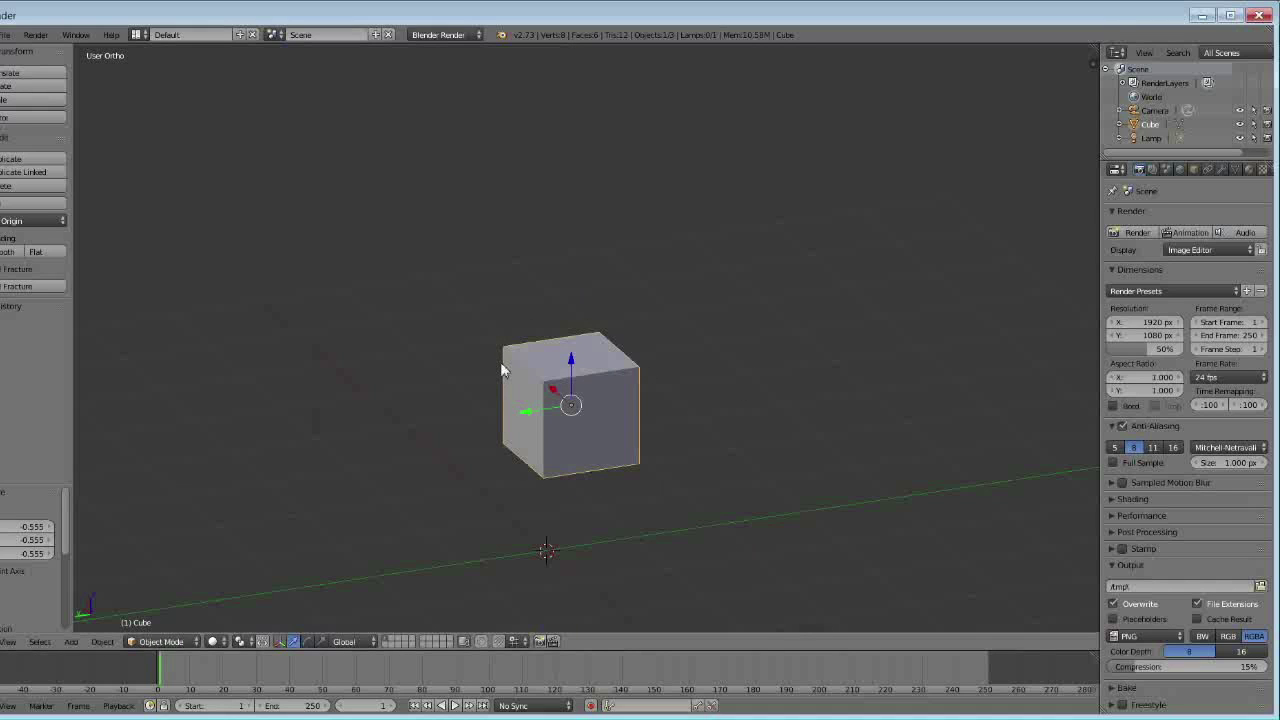
pyautogui.press('r')
pyautogui.press('y')
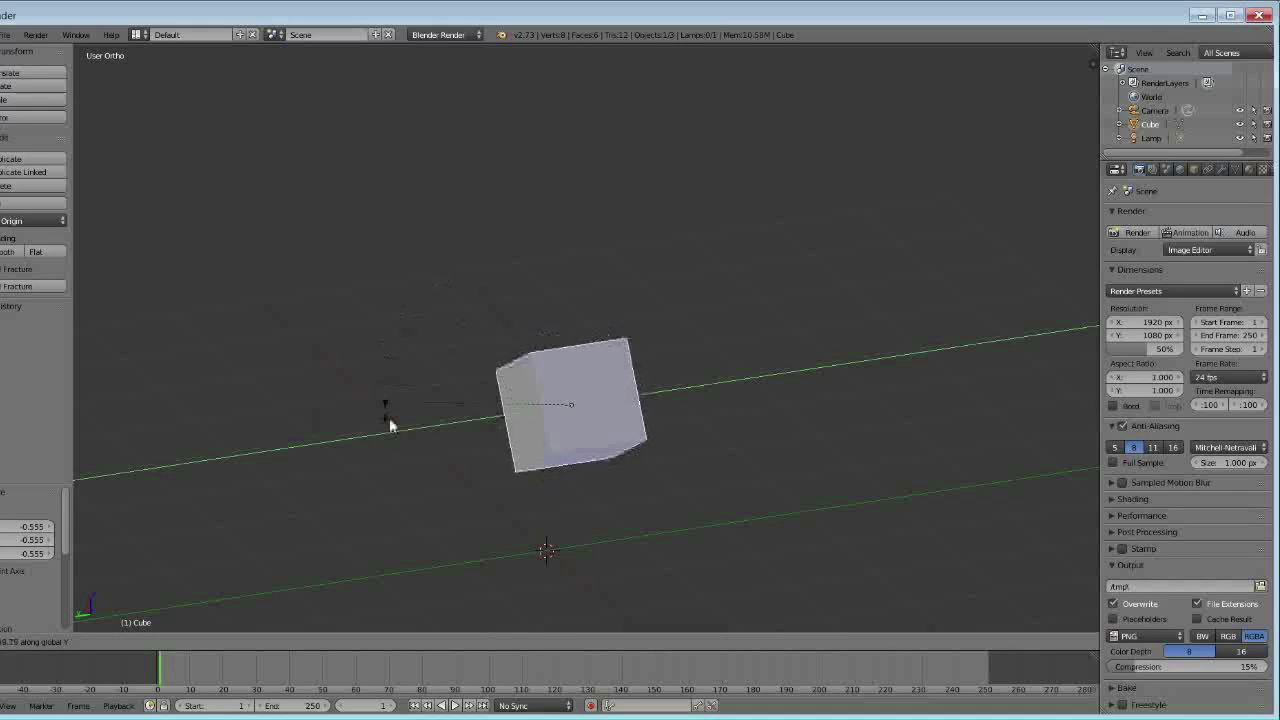
pyautogui.rightClick(543, 395)
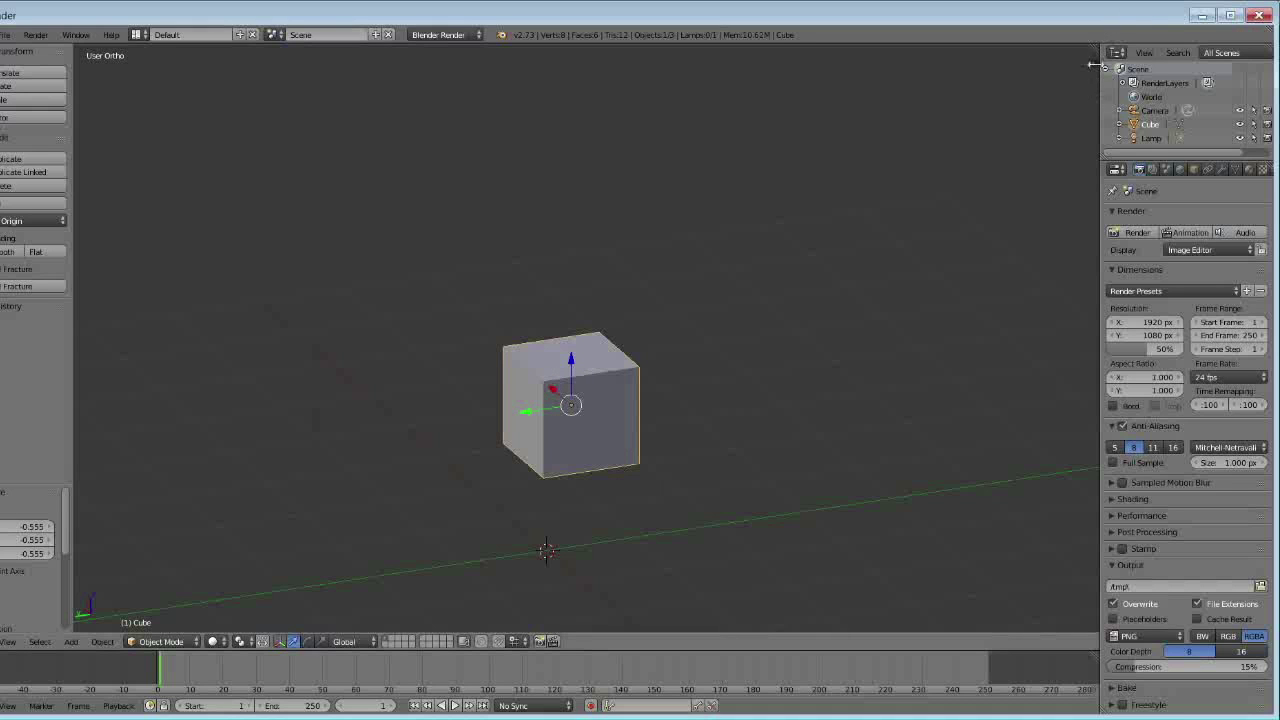
# Open the 3D view's properties panel and set the cube's Location X to 0.19134
pyautogui.moveTo(1096, 65); pyautogui.dragTo(911, 80)
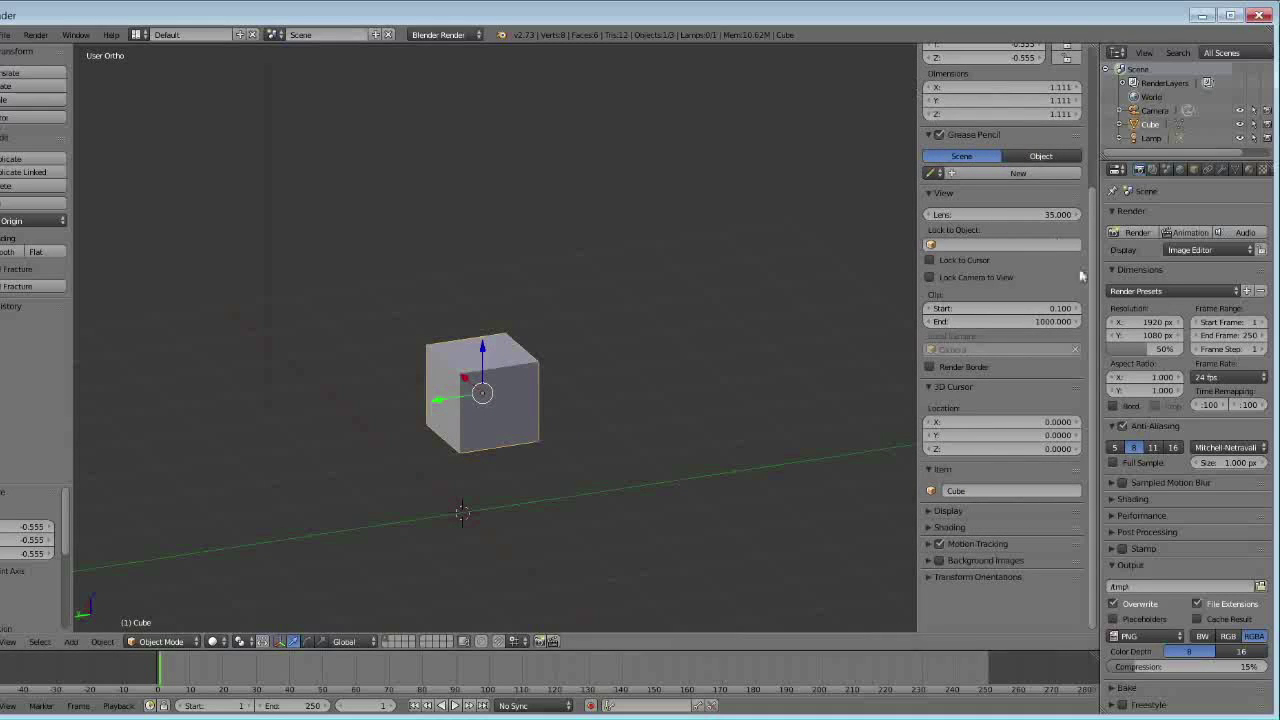
pyautogui.scroll(3, 1066, 168)
pyautogui.scroll(2, 1066, 168)
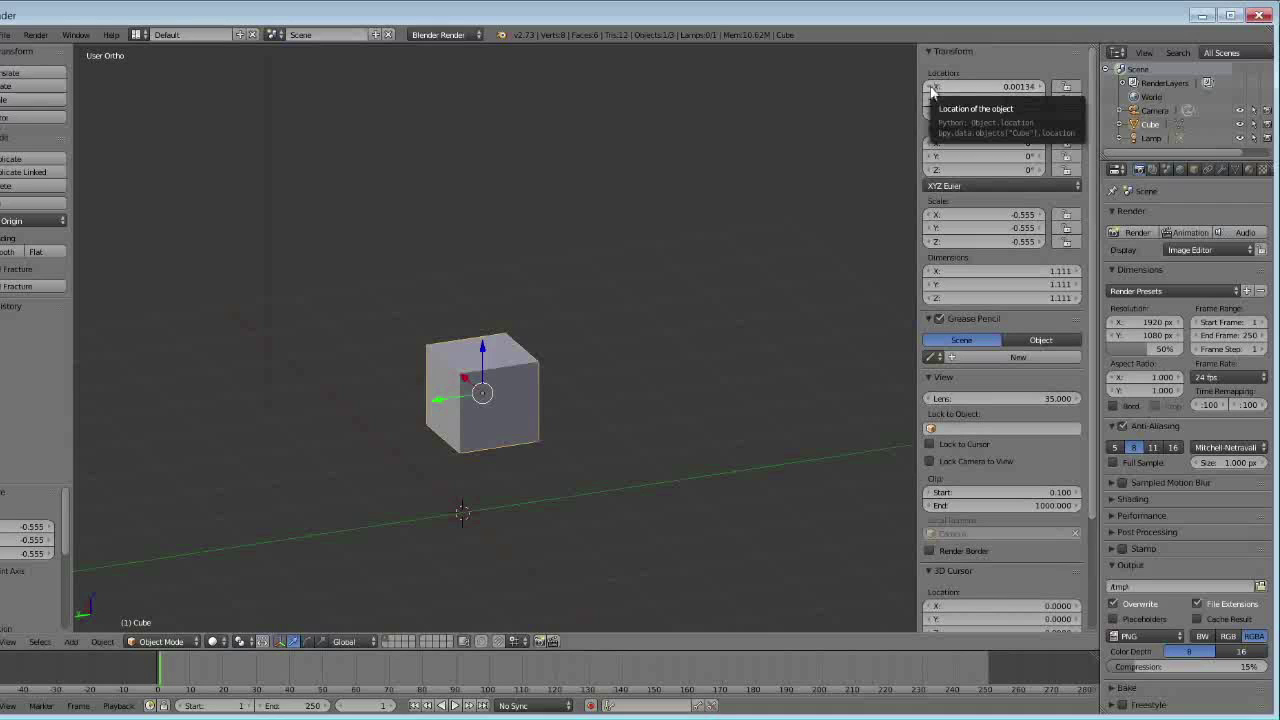
pyautogui.moveTo(930, 90)
pyautogui.mouseDown()
pyautogui.moveTo(990, 90)
pyautogui.moveTo(960, 90)
pyautogui.mouseUp()
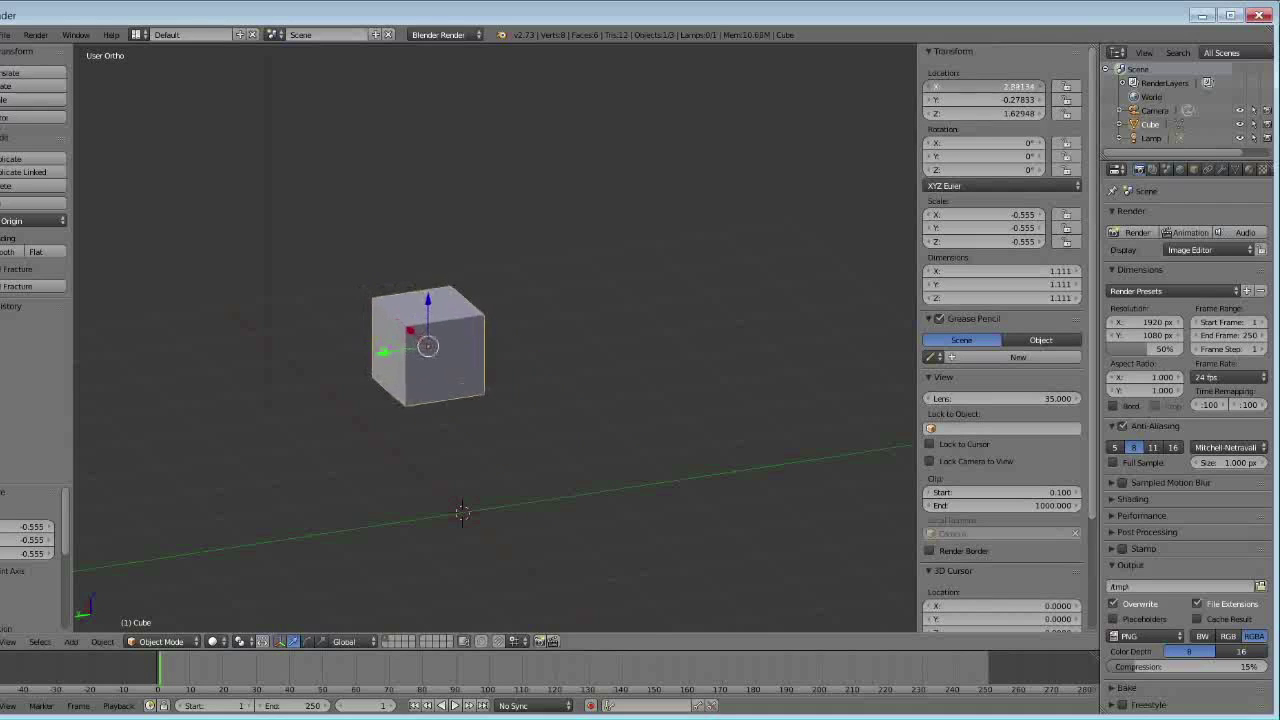
pyautogui.moveTo(960, 90); pyautogui.dragTo(935, 90)
# Rotate the cube 125° about X, make it narrower along X, and place the 3D cursor beside it
pyautogui.moveTo(933, 143)
pyautogui.mouseDown()
pyautogui.moveTo(1000, 143)
pyautogui.moveTo(985, 143)
pyautogui.mouseUp()
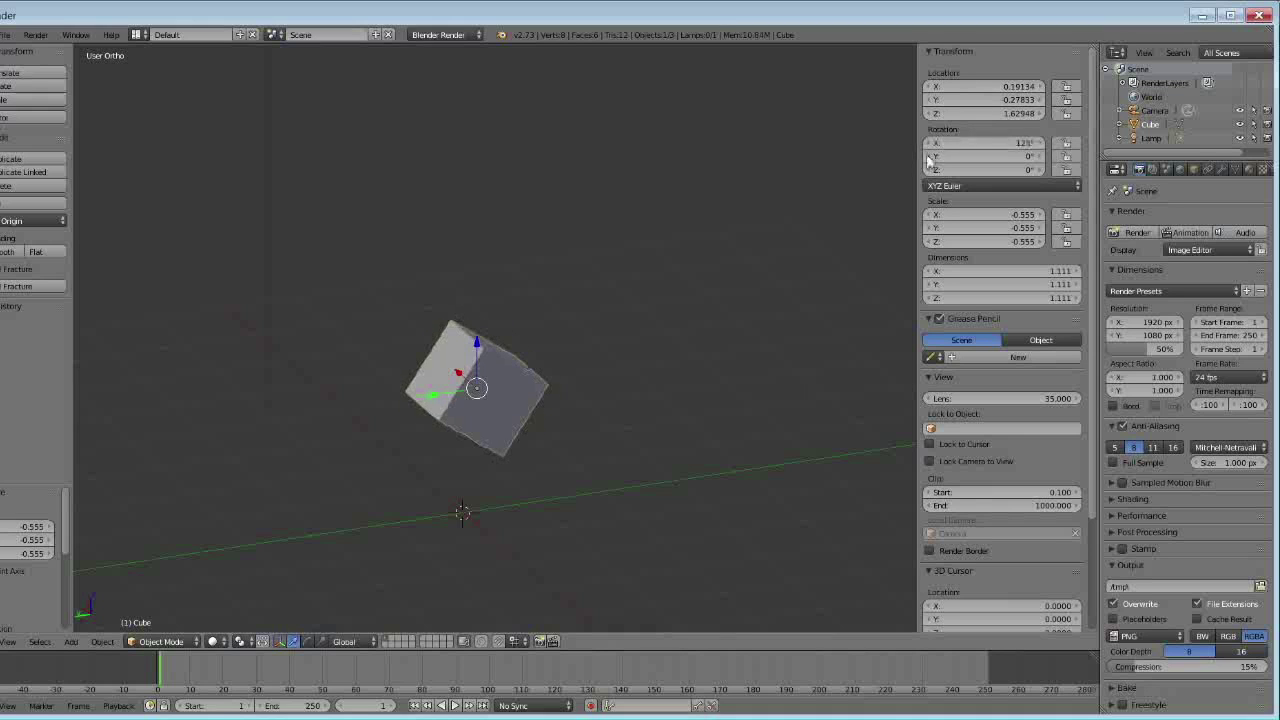
pyautogui.moveTo(1000, 214)
pyautogui.mouseDown()
pyautogui.moveTo(1065, 214)
pyautogui.moveTo(1000, 214)
pyautogui.mouseUp()
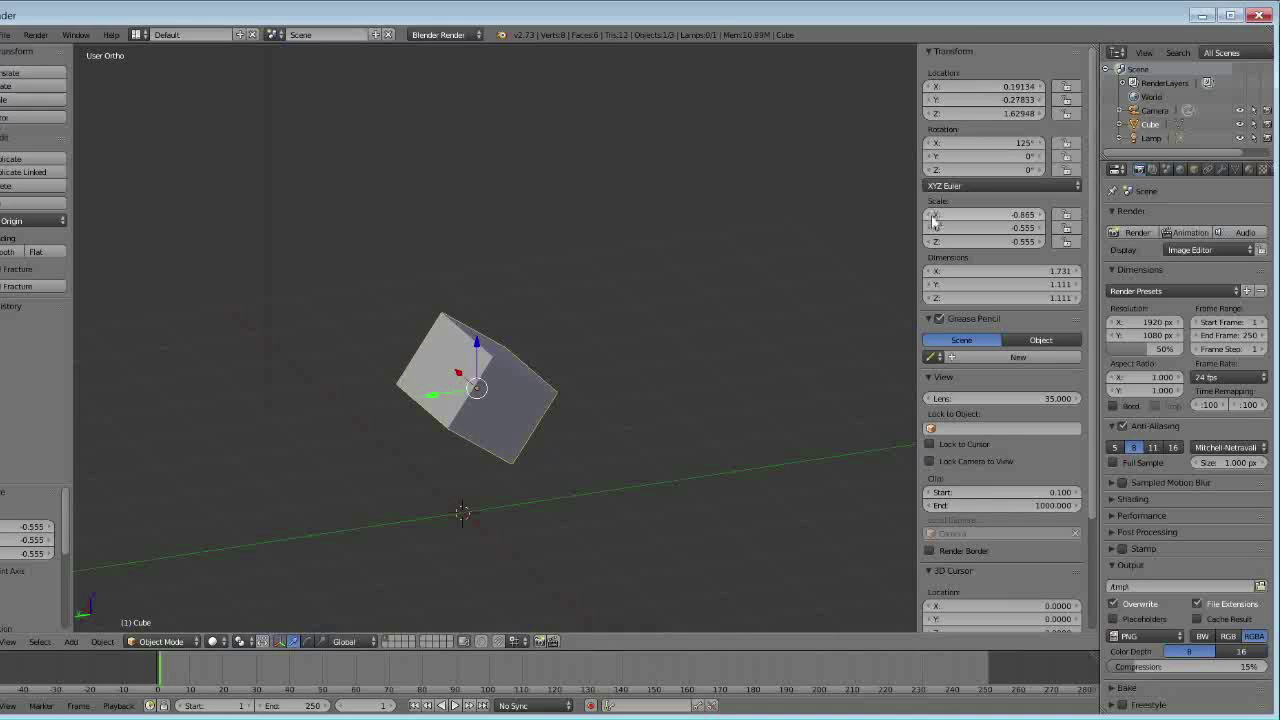
pyautogui.moveTo(1000, 271); pyautogui.dragTo(935, 280)
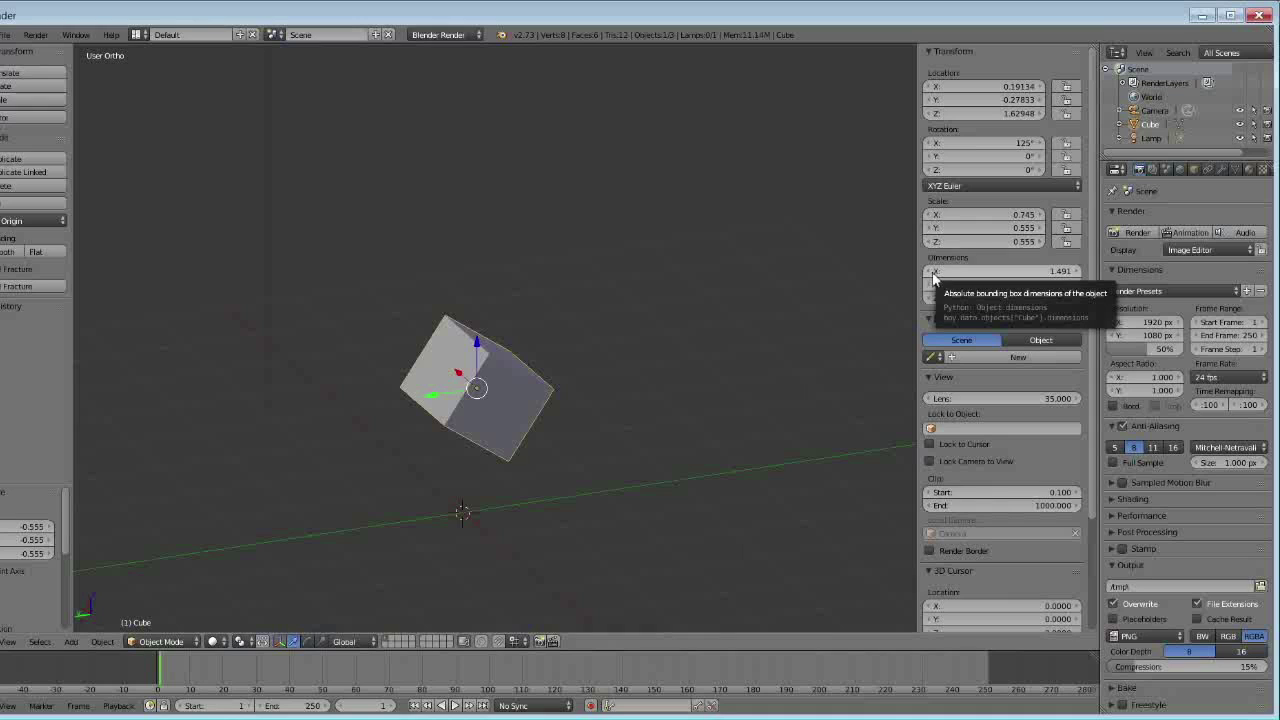
pyautogui.click(559, 372)
# Switch the viewport to Camera view to see the tilted cube in the camera frame
pyautogui.scroll(-5, 559, 372)
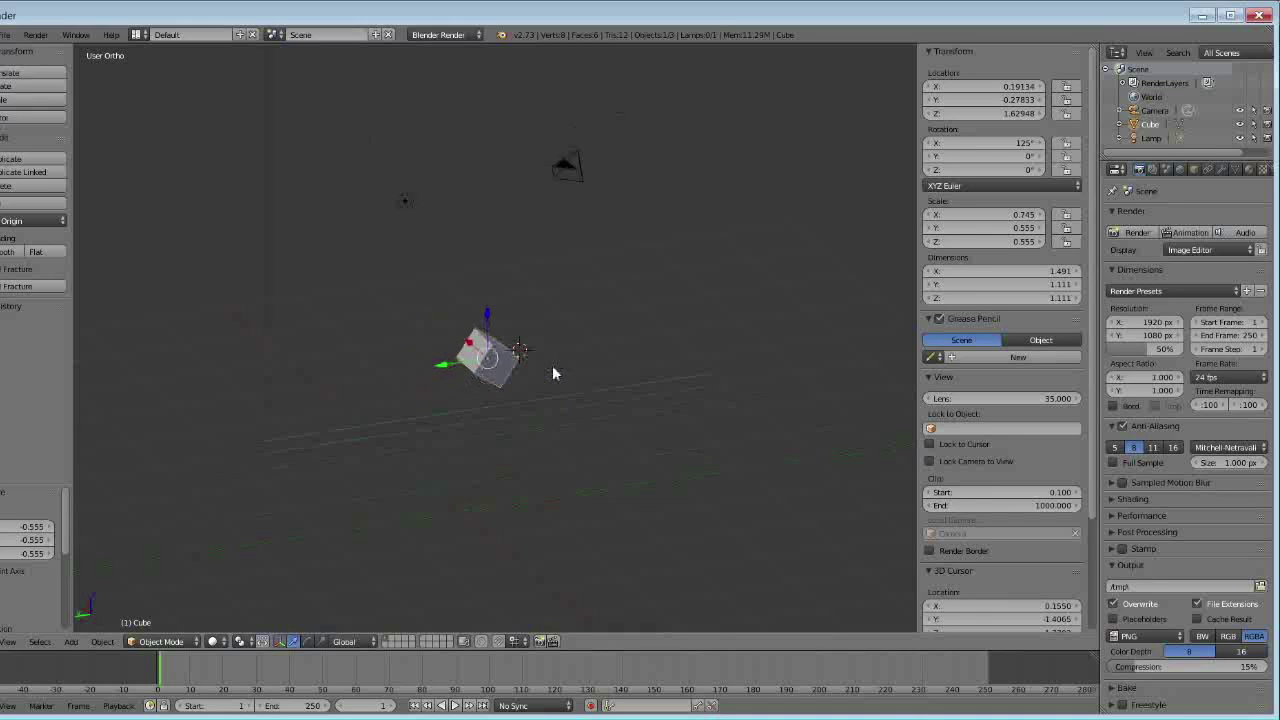
pyautogui.scroll(4, 559, 372)
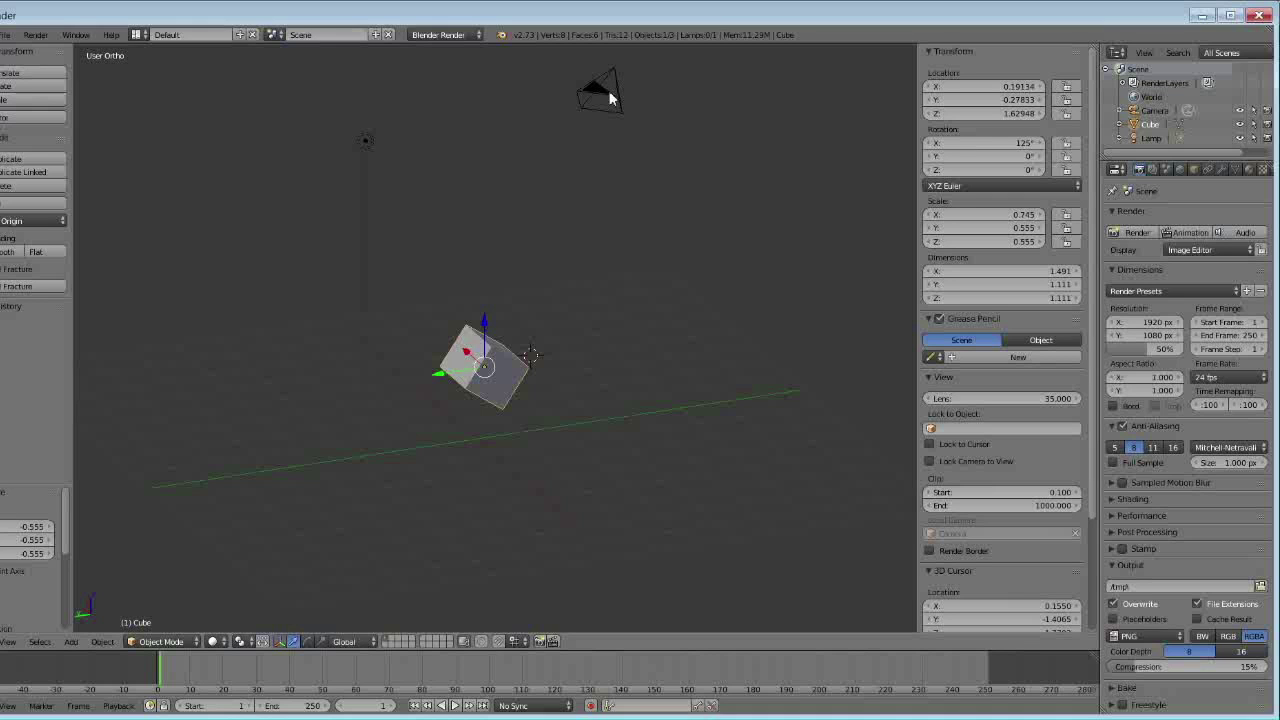
pyautogui.press('KP_0')
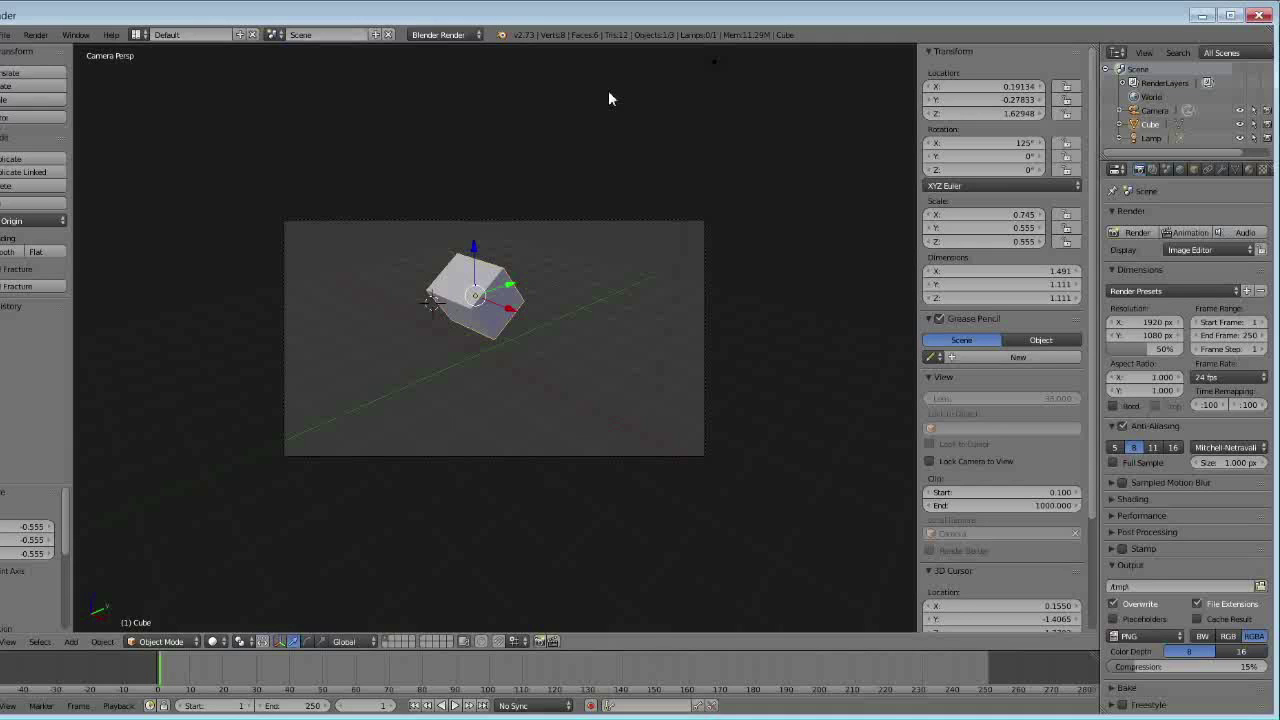
# With Lock Camera to View on, reframe the camera so the cube fills more of the shot, then unlock
pyautogui.click(929, 462)
pyautogui.moveTo(526, 294)
pyautogui.mouseDown(button='middle')
pyautogui.moveTo(563, 446)
pyautogui.moveTo(532, 606)
pyautogui.moveTo(517, 526)
pyautogui.moveTo(534, 354)
pyautogui.moveTo(526, 251)
pyautogui.moveTo(502, 183)
pyautogui.moveTo(500, 380)
pyautogui.moveTo(580, 386)
pyautogui.moveTo(786, 289)
pyautogui.moveTo(190, 330)
pyautogui.moveTo(151, 320)
pyautogui.moveTo(711, 209)
pyautogui.moveTo(697, 291)
pyautogui.moveTo(527, 336)
pyautogui.moveTo(531, 320)
pyautogui.moveTo(563, 469)
pyautogui.moveTo(587, 358)
pyautogui.moveTo(455, 337)
pyautogui.mouseUp(button='middle')
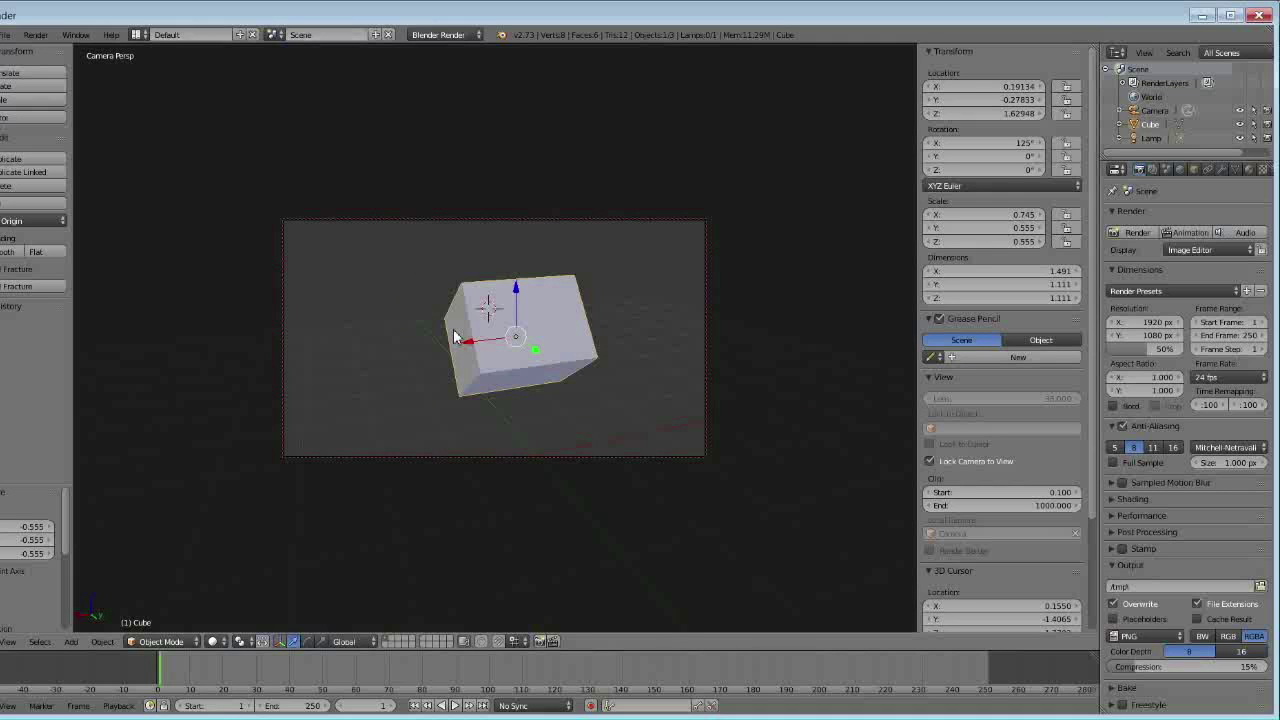
pyautogui.click(929, 461)
# Widen the 3D view, recheck the camera framing, and return to the Front view
pyautogui.moveTo(918, 90); pyautogui.dragTo(1000, 150)
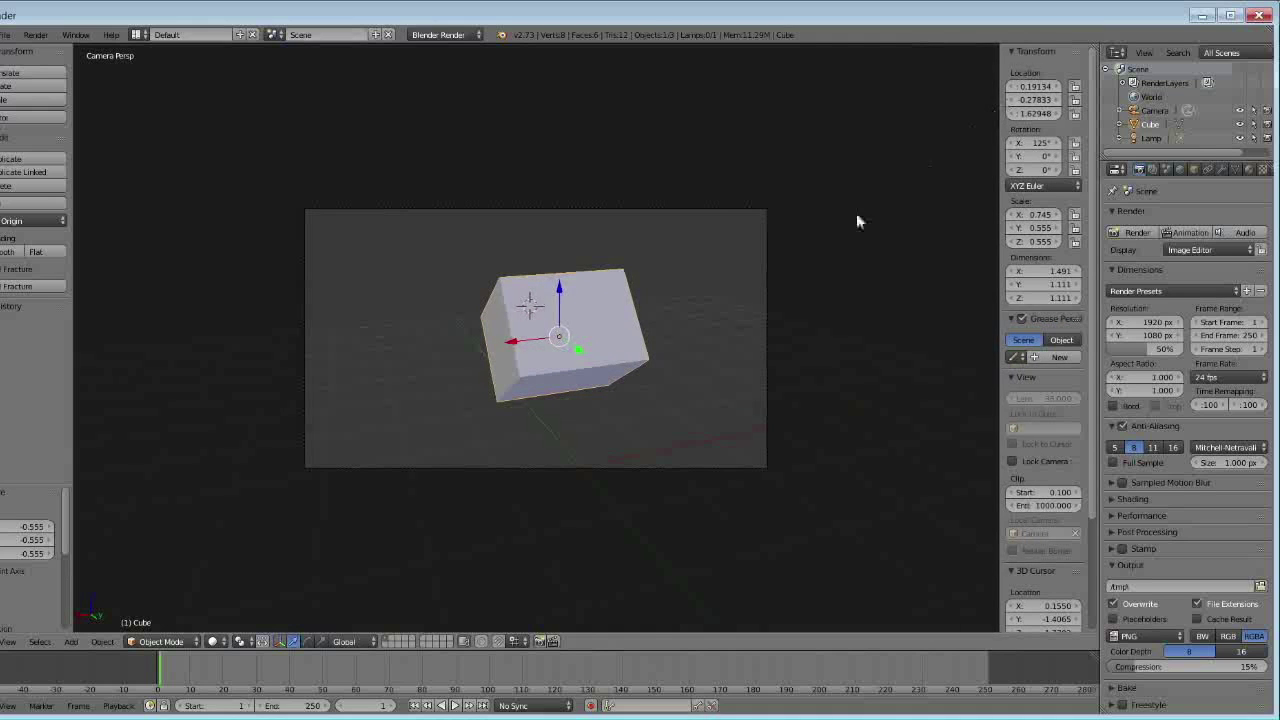
pyautogui.press('KP_1')
pyautogui.press('KP_8')
pyautogui.press('KP_5')
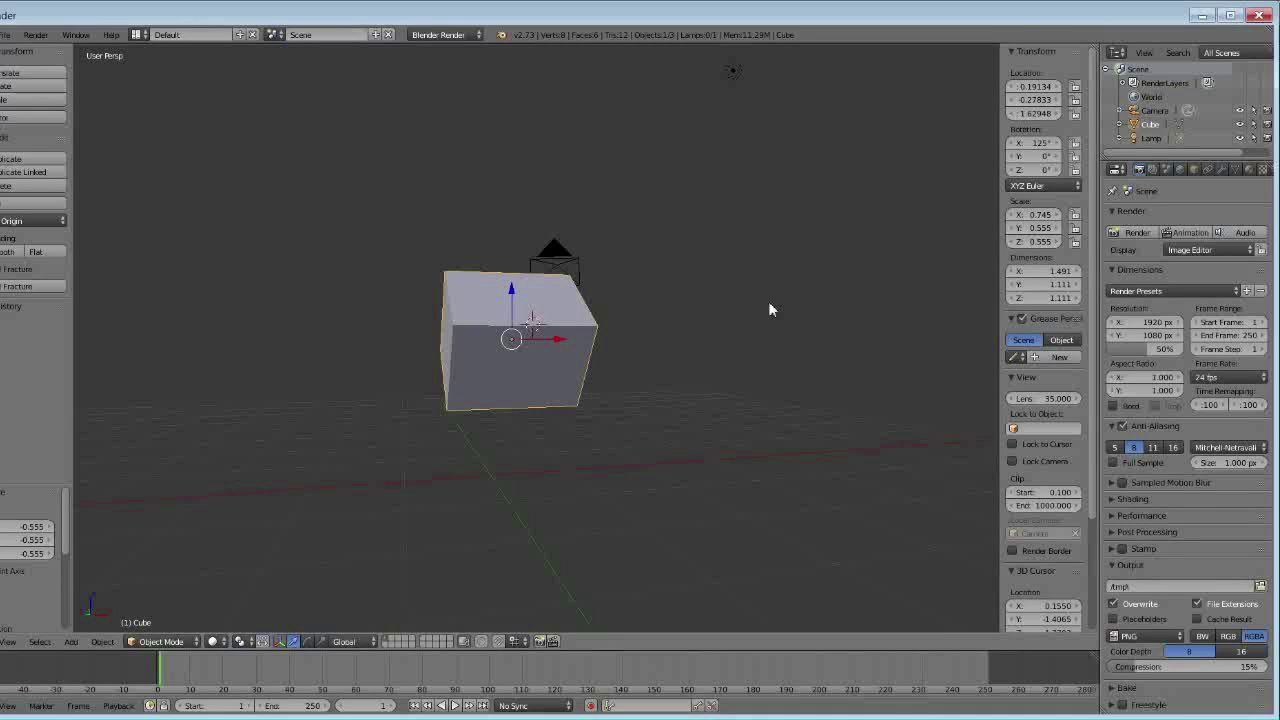
pyautogui.press('KP_0')
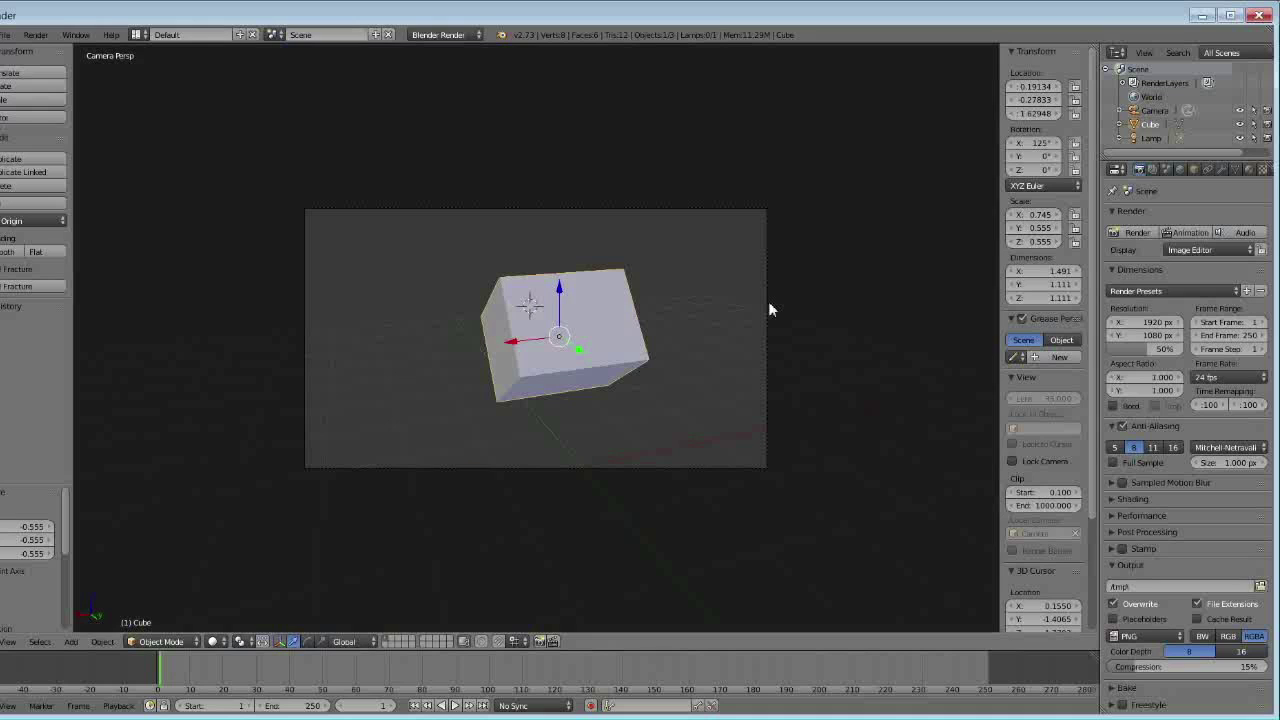
pyautogui.press('KP_0')
pyautogui.press('KP_1')
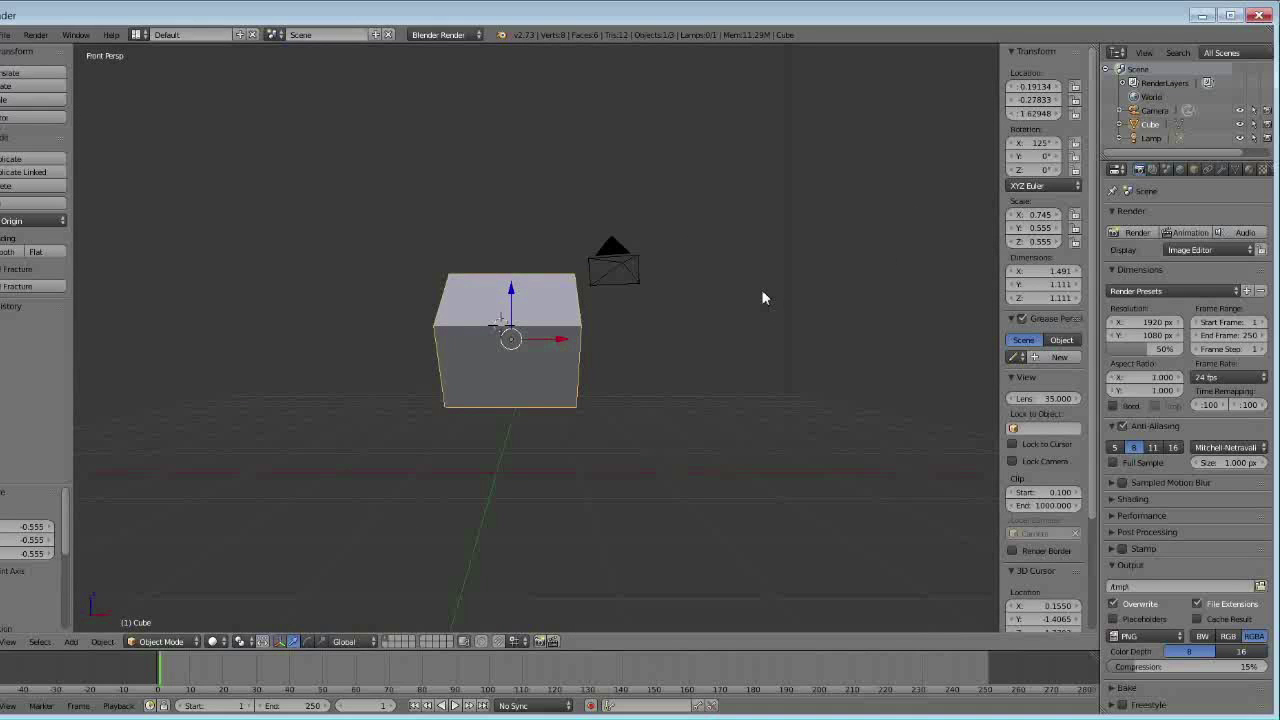
# Select the lamp and move it left, down and toward the cube along X and Z
pyautogui.scroll(-4, 761, 297)
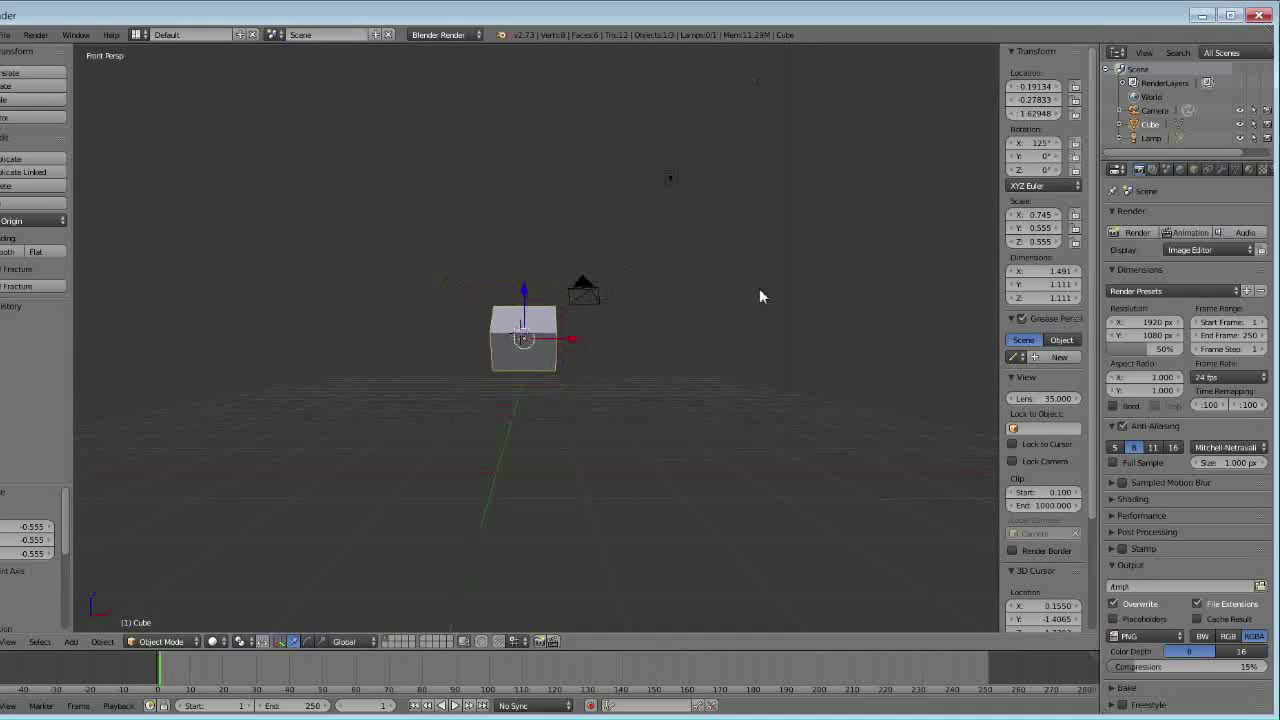
pyautogui.rightClick(668, 182)
pyautogui.moveTo(712, 180); pyautogui.dragTo(437, 193)
pyautogui.moveTo(397, 130); pyautogui.dragTo(400, 225)
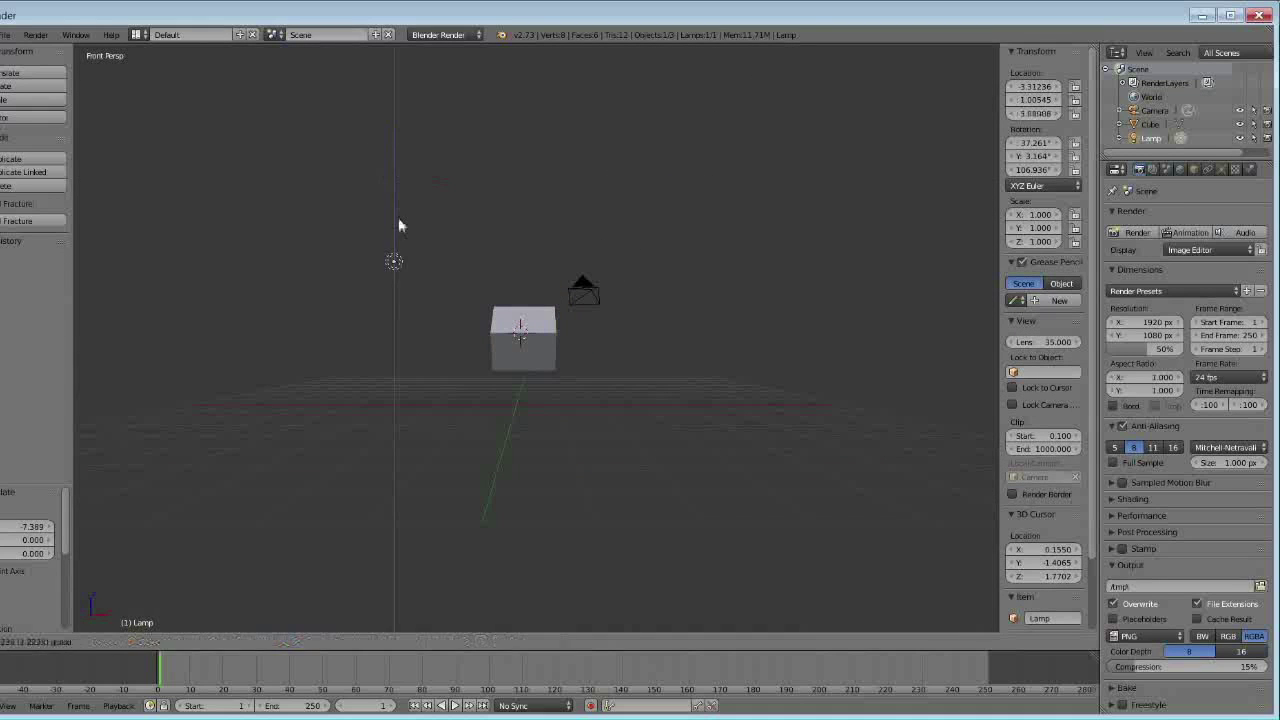
pyautogui.moveTo(414, 277); pyautogui.dragTo(528, 297)
pyautogui.moveTo(530, 300)
pyautogui.mouseDown(button='middle')
pyautogui.moveTo(405, 380)
pyautogui.moveTo(400, 409)
pyautogui.moveTo(540, 434)
pyautogui.moveTo(478, 405)
pyautogui.mouseUp(button='middle')
pyautogui.scroll(5, 476, 397)
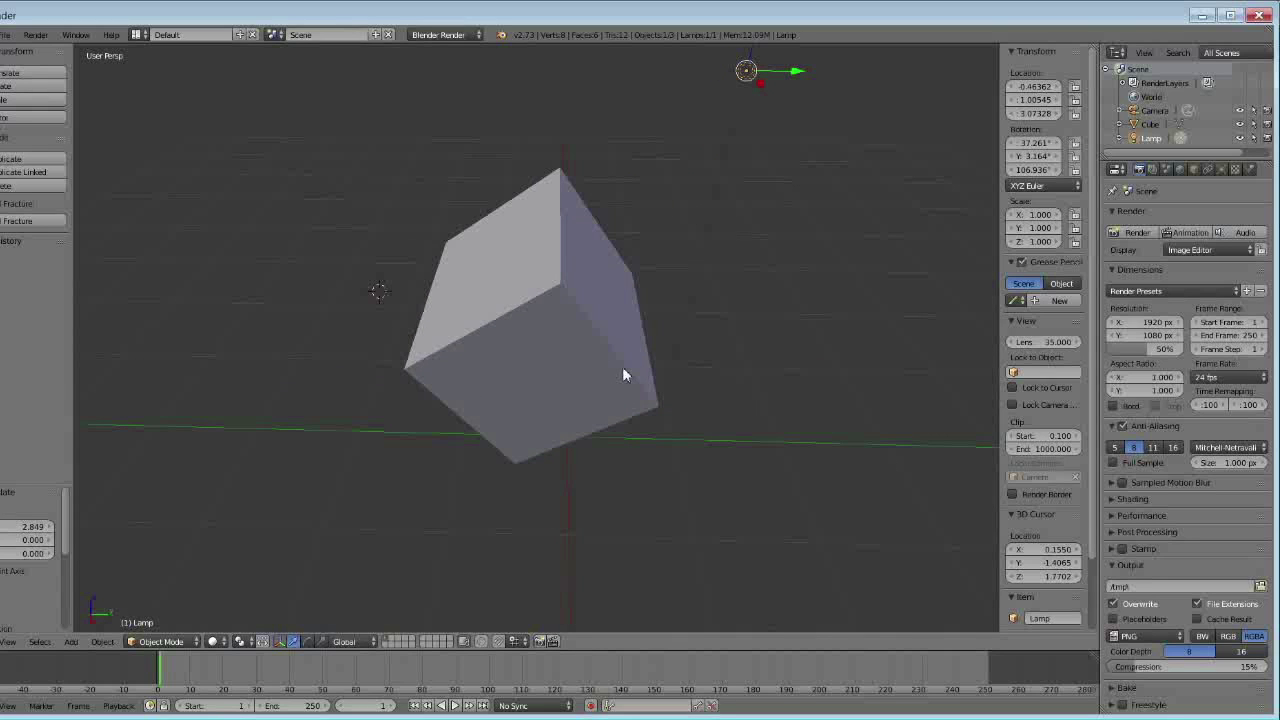
pyautogui.moveTo(604, 399)
pyautogui.mouseDown(button='middle')
pyautogui.moveTo(583, 429)
pyautogui.moveTo(566, 266)
pyautogui.moveTo(520, 106)
pyautogui.moveTo(424, 546)
pyautogui.moveTo(537, 371)
pyautogui.moveTo(600, 471)
pyautogui.moveTo(758, 495)
pyautogui.moveTo(580, 391)
pyautogui.moveTo(500, 391)
pyautogui.moveTo(546, 466)
pyautogui.moveTo(575, 457)
pyautogui.mouseUp(button='middle')
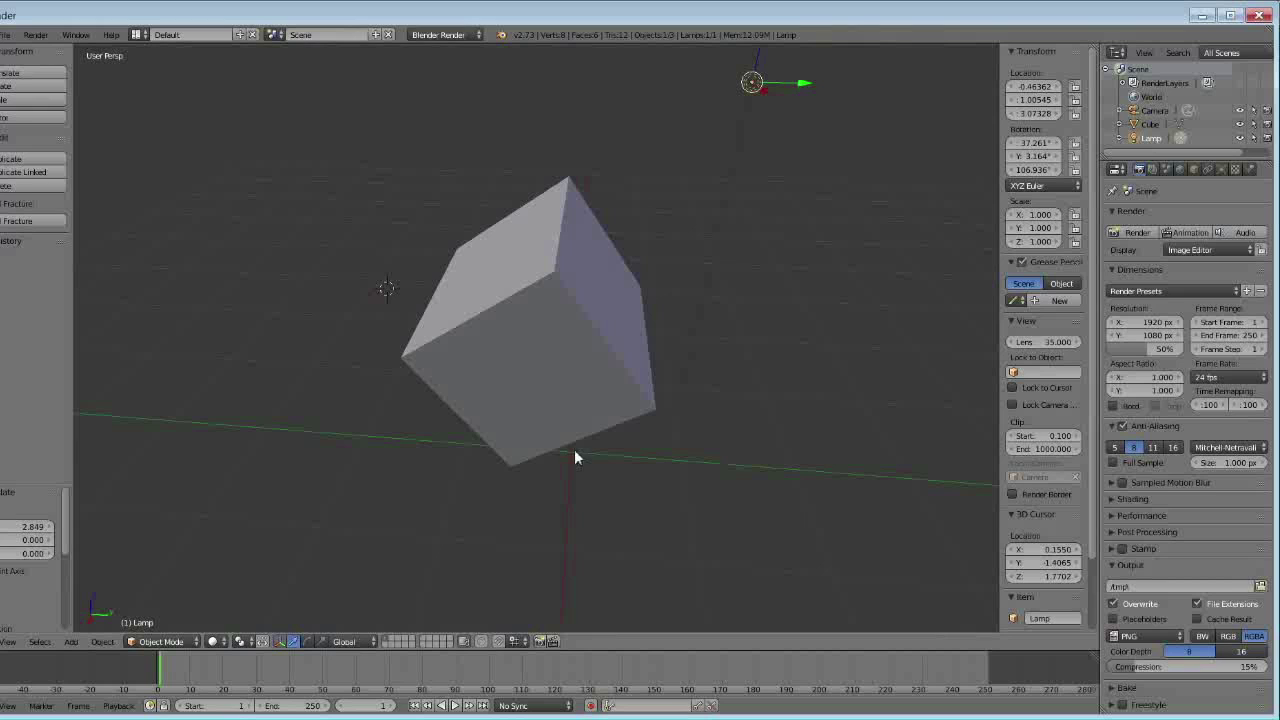
# Refine the lamp's position with axis-constrained moves along Z, then X, then Y
pyautogui.press('g')
pyautogui.press('z')
pyautogui.click(739, 174)
pyautogui.press('g')
pyautogui.press('x')
pyautogui.click(759, 258)
pyautogui.press('g')
pyautogui.press('y')
pyautogui.click(821, 228)
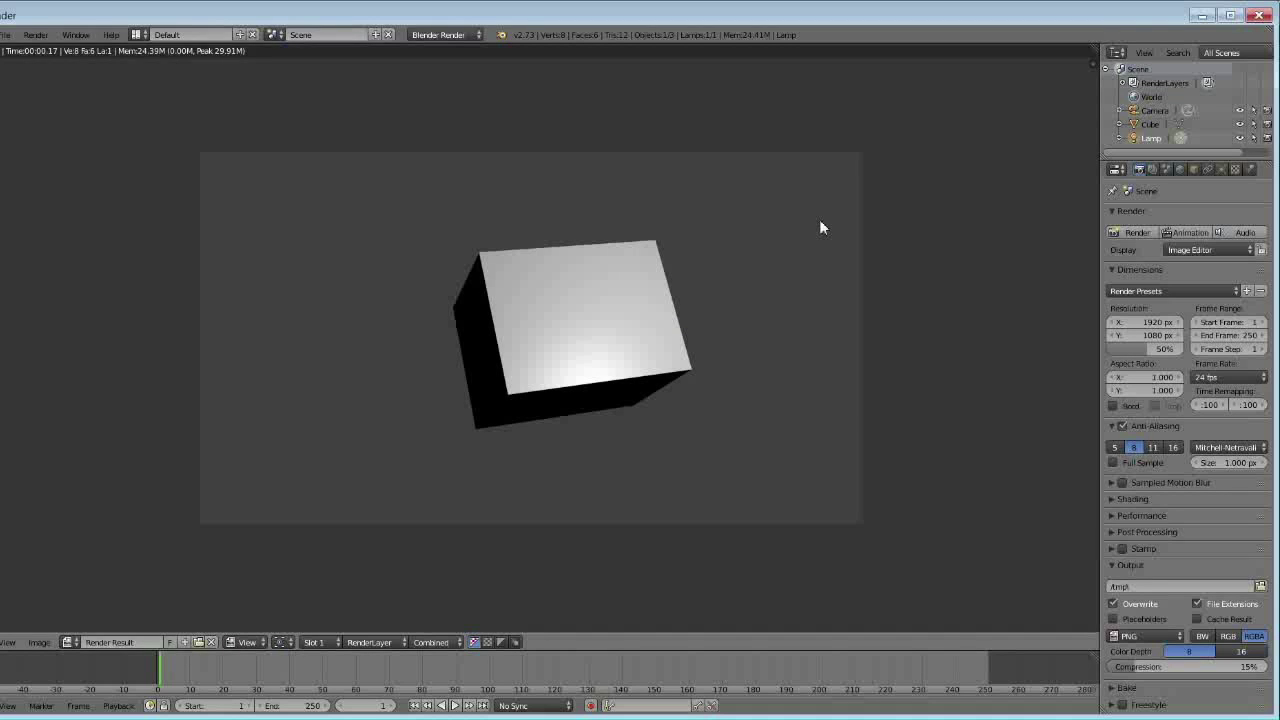
# Close the render, raise the lamp and shift it along Y, then test-render the lighting
pyautogui.press('Escape')
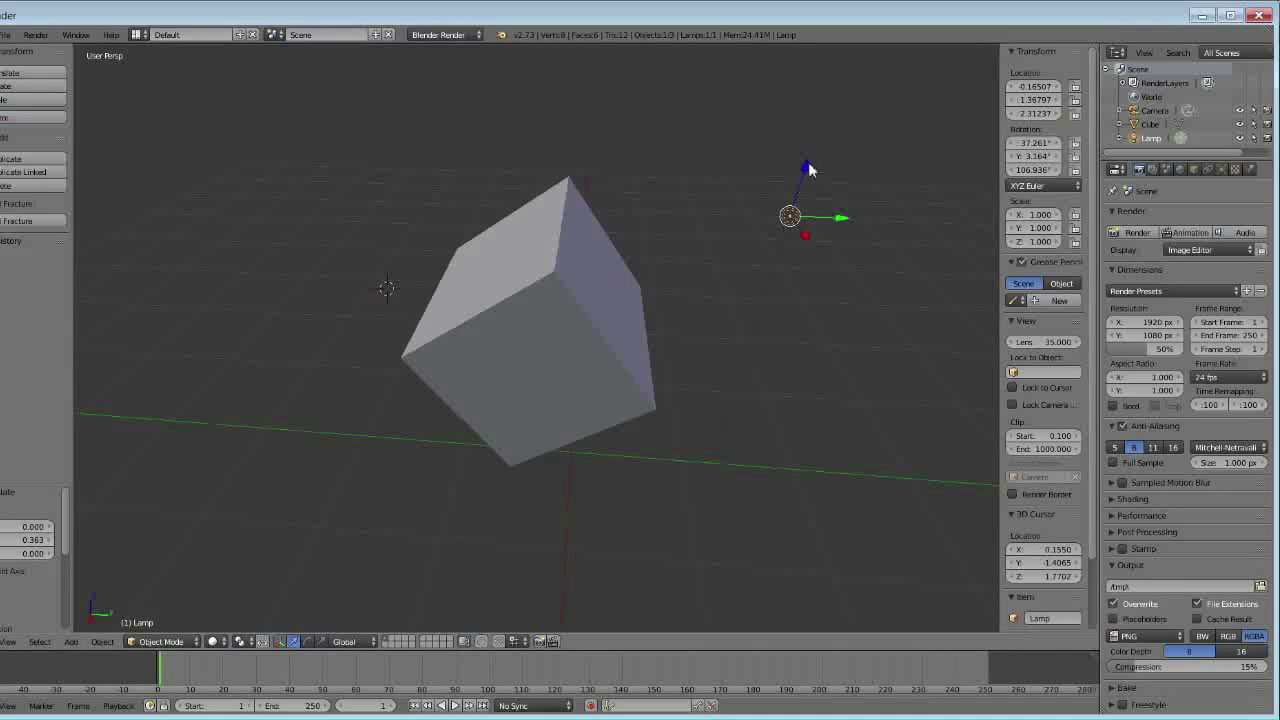
pyautogui.moveTo(808, 168); pyautogui.dragTo(830, 98)
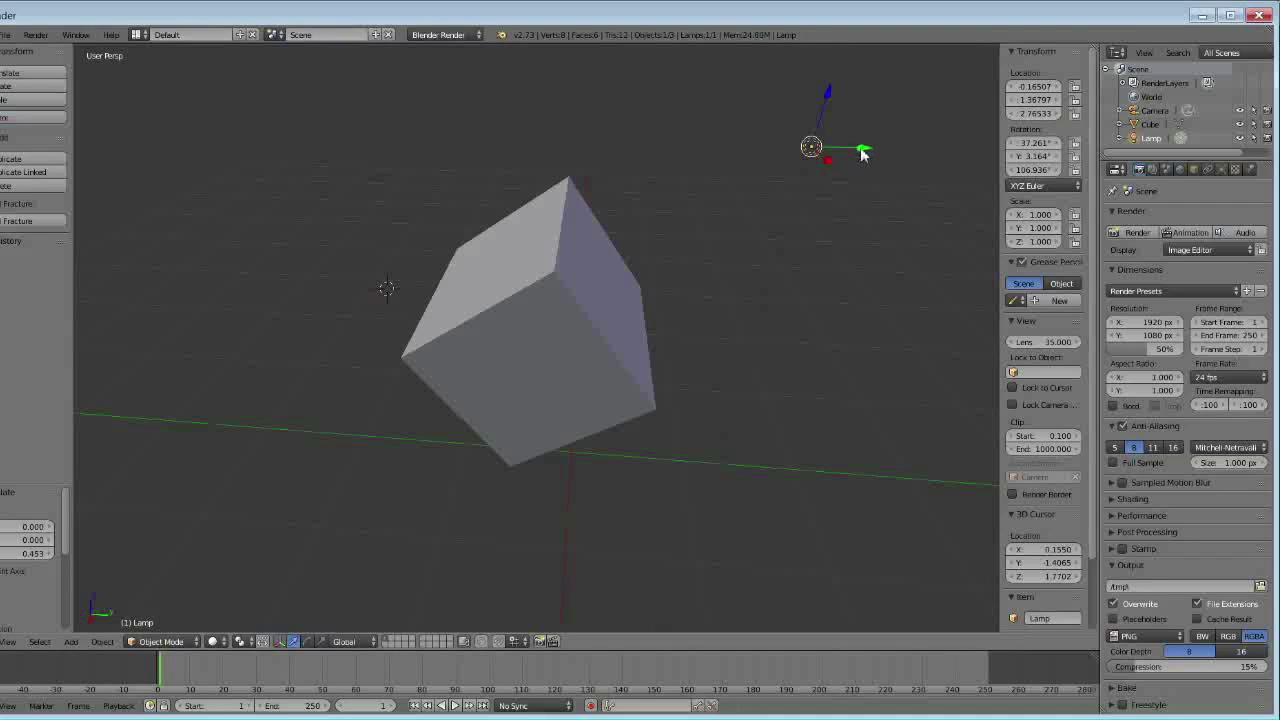
pyautogui.moveTo(863, 153)
pyautogui.mouseDown()
pyautogui.moveTo(277, 152)
pyautogui.moveTo(222, 196)
pyautogui.mouseUp()
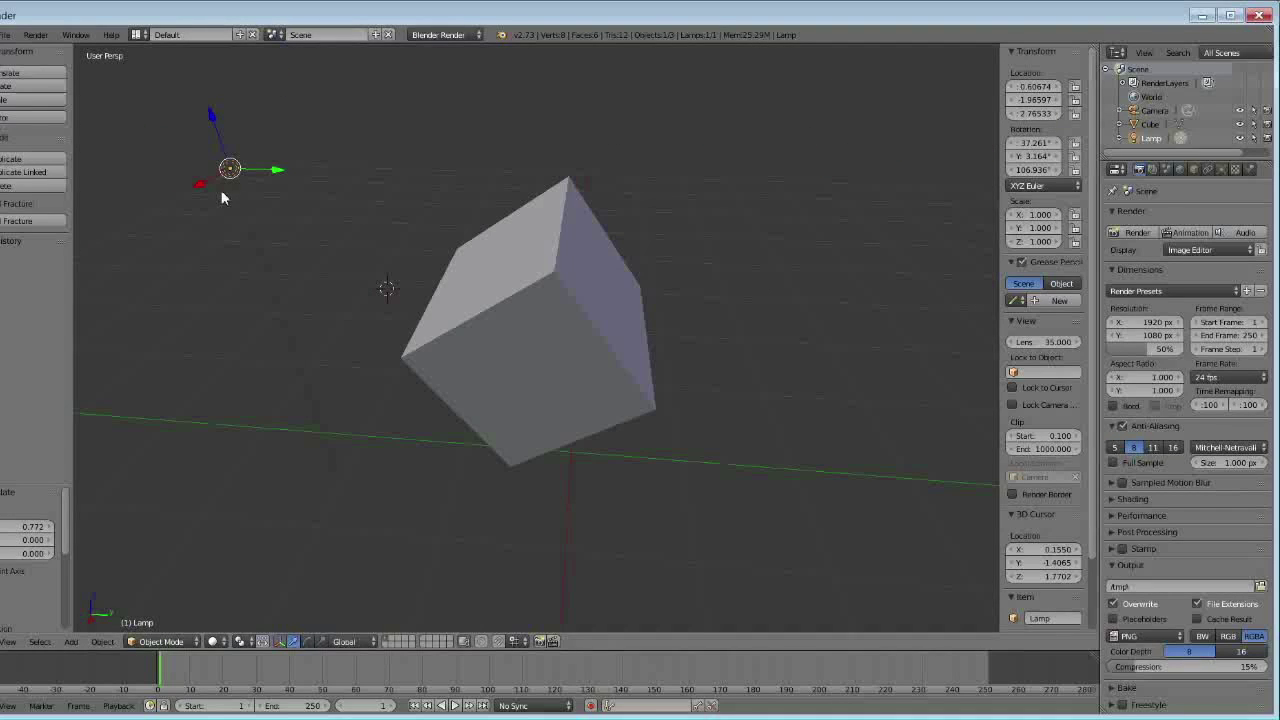
pyautogui.press('F12')
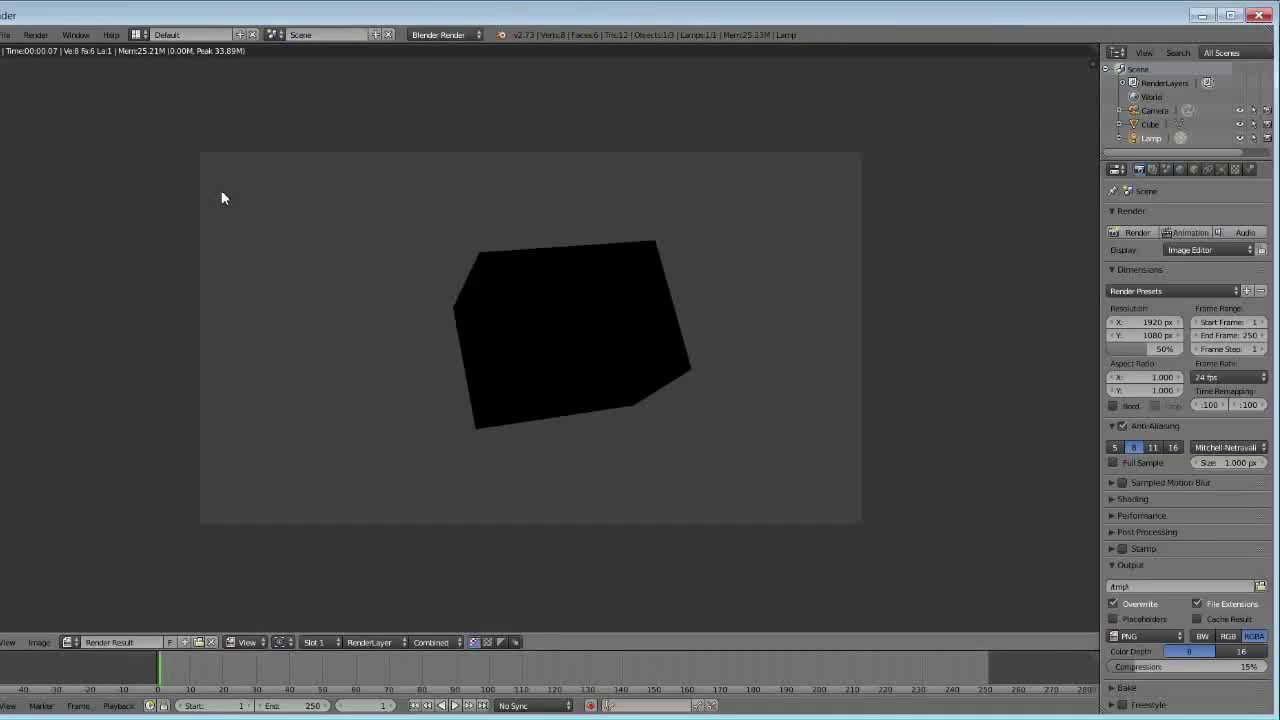
pyautogui.press('Escape')
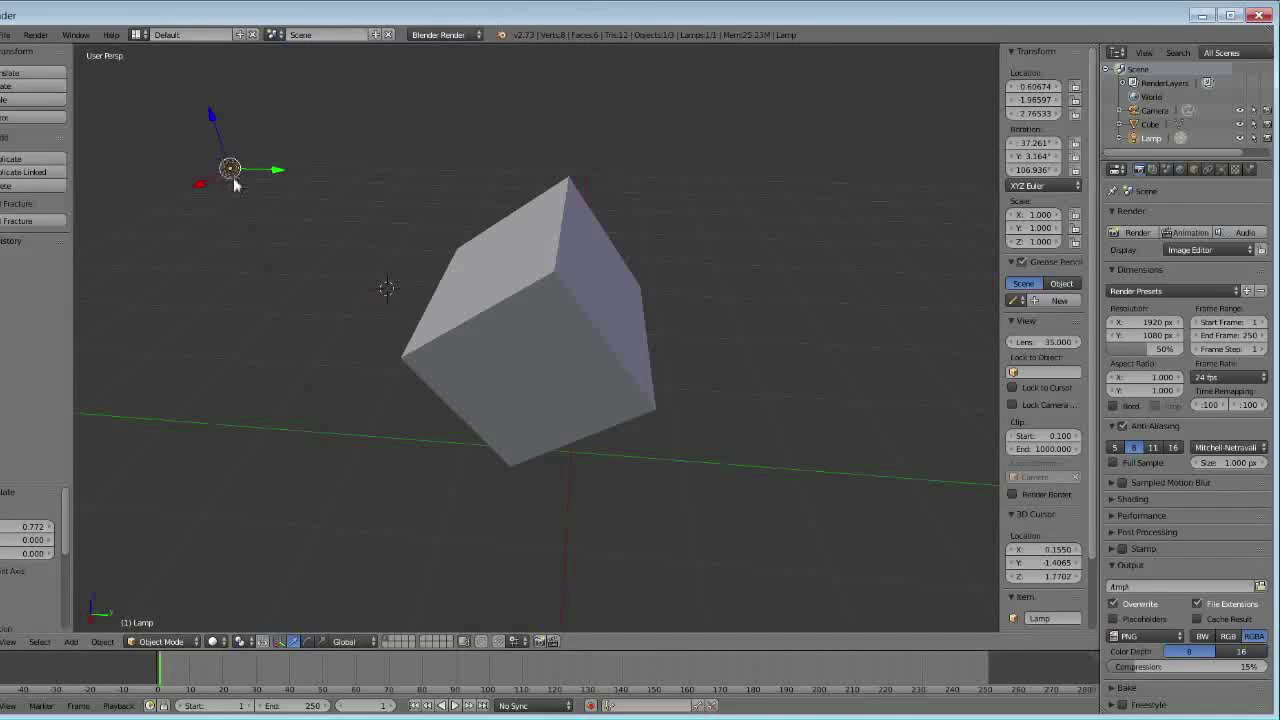
# Move the lamp beside the camera, then below the cube at Y −0.611, test-rendering each position
pyautogui.scroll(-4, 694, 324)
pyautogui.scroll(-2, 694, 324)
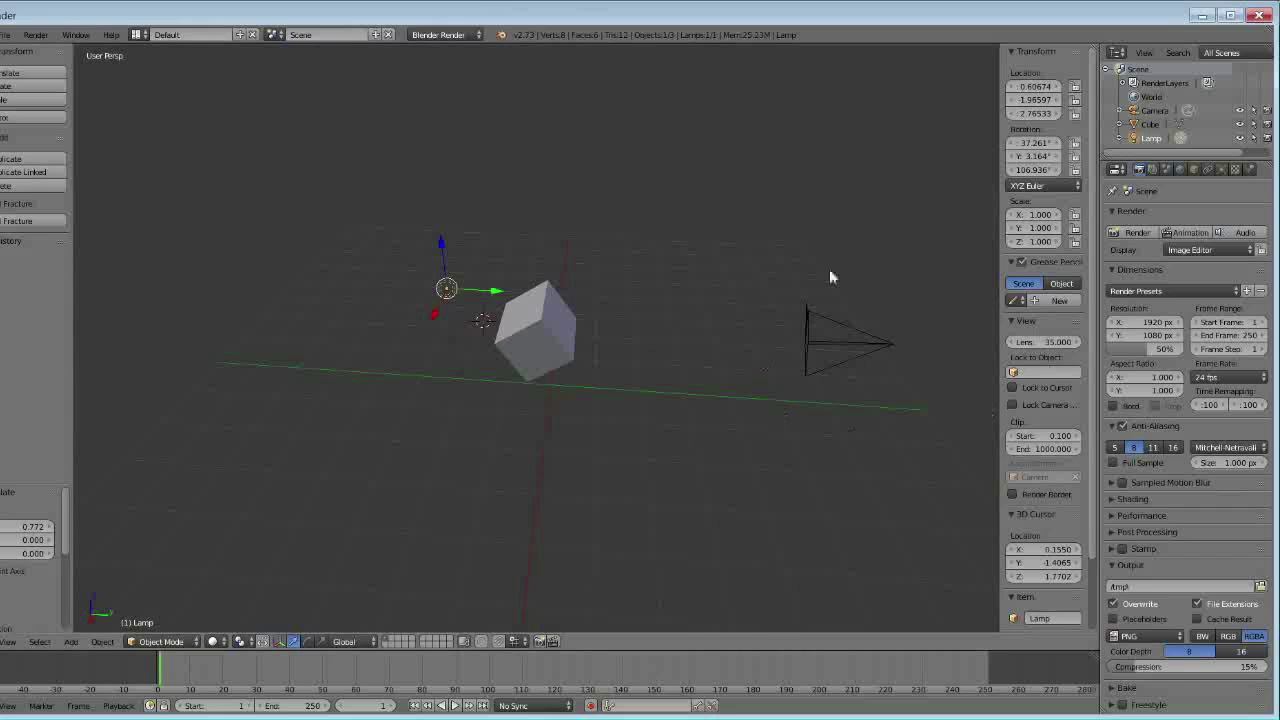
pyautogui.moveTo(490, 292); pyautogui.dragTo(806, 290)
pyautogui.press('F12')
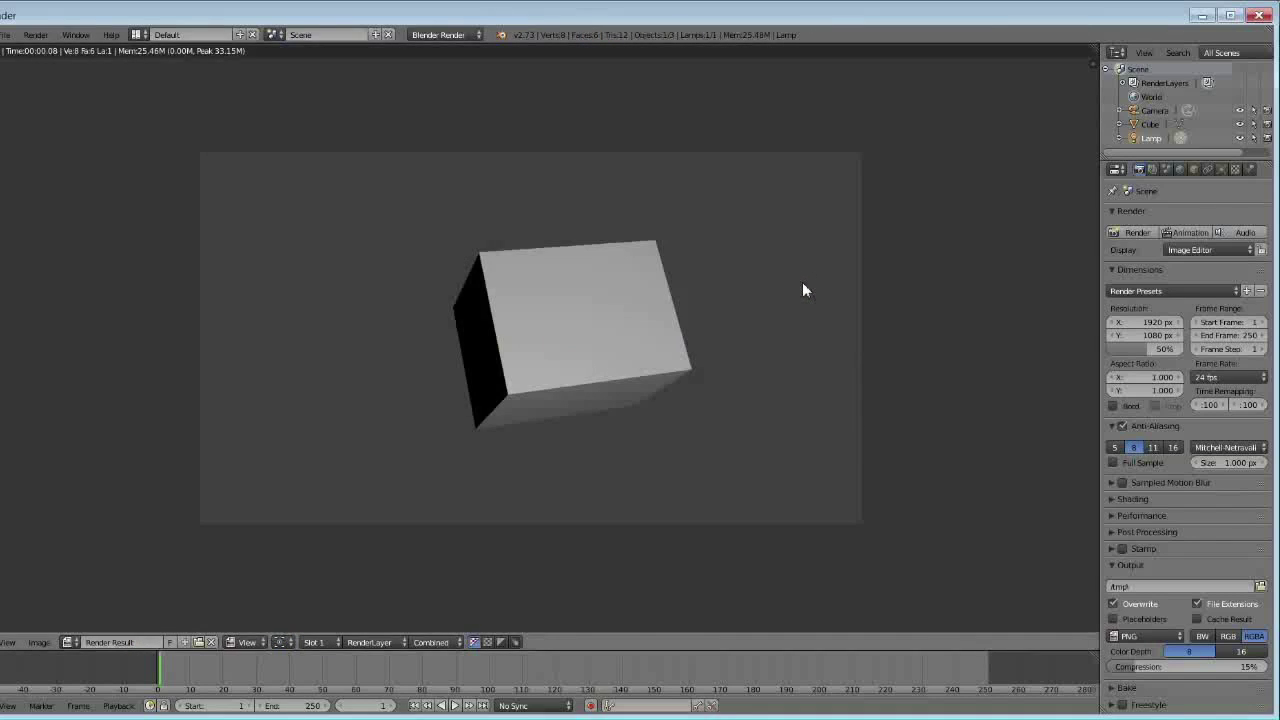
pyautogui.press('Escape')
pyautogui.moveTo(801, 267); pyautogui.dragTo(695, 460)
pyautogui.moveTo(757, 522); pyautogui.dragTo(563, 507)
pyautogui.press('F12')
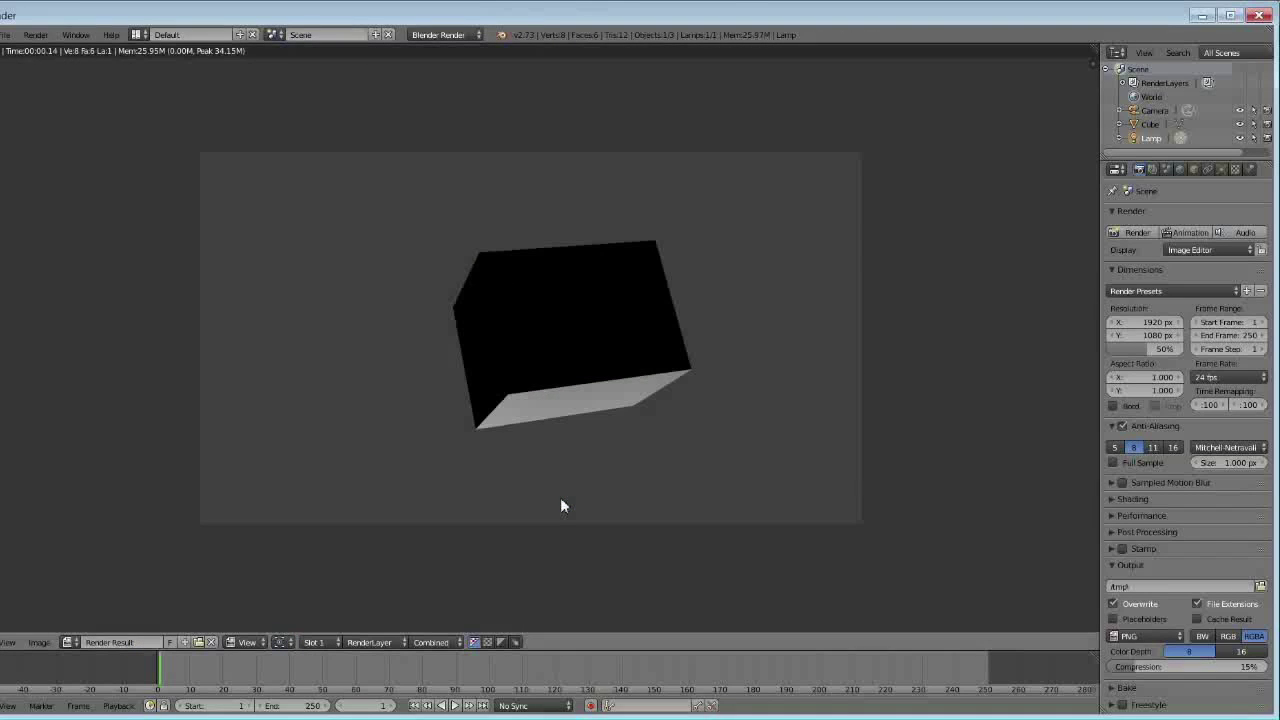
pyautogui.press('Escape')
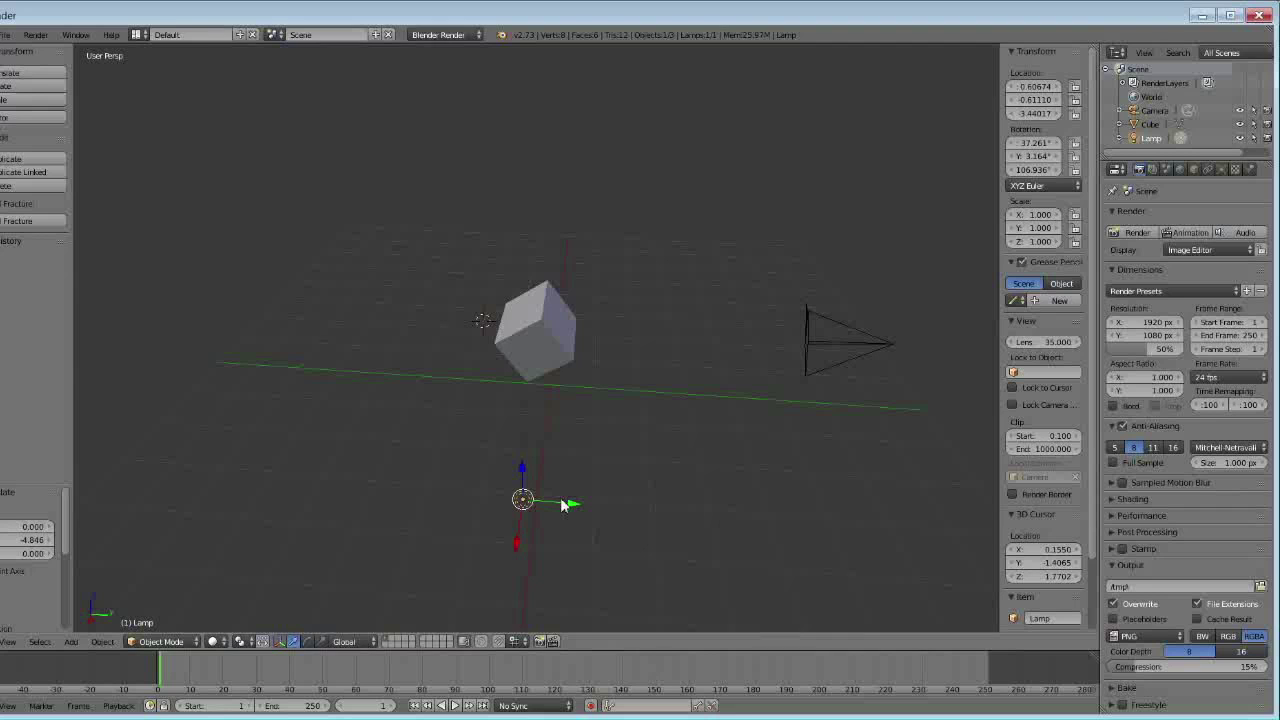
pyautogui.click(40, 35)
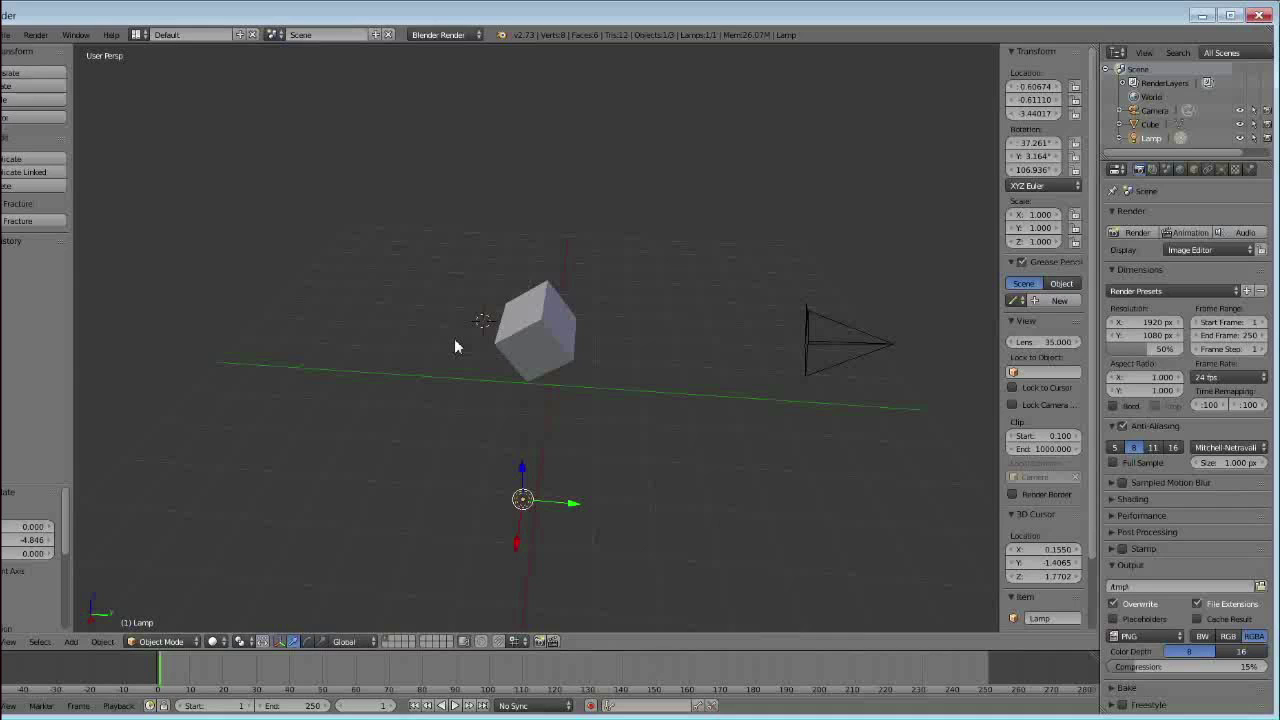
# Choose Save As from the File menu to bring up the file browser
pyautogui.click(12, 35)
pyautogui.click(20, 140)
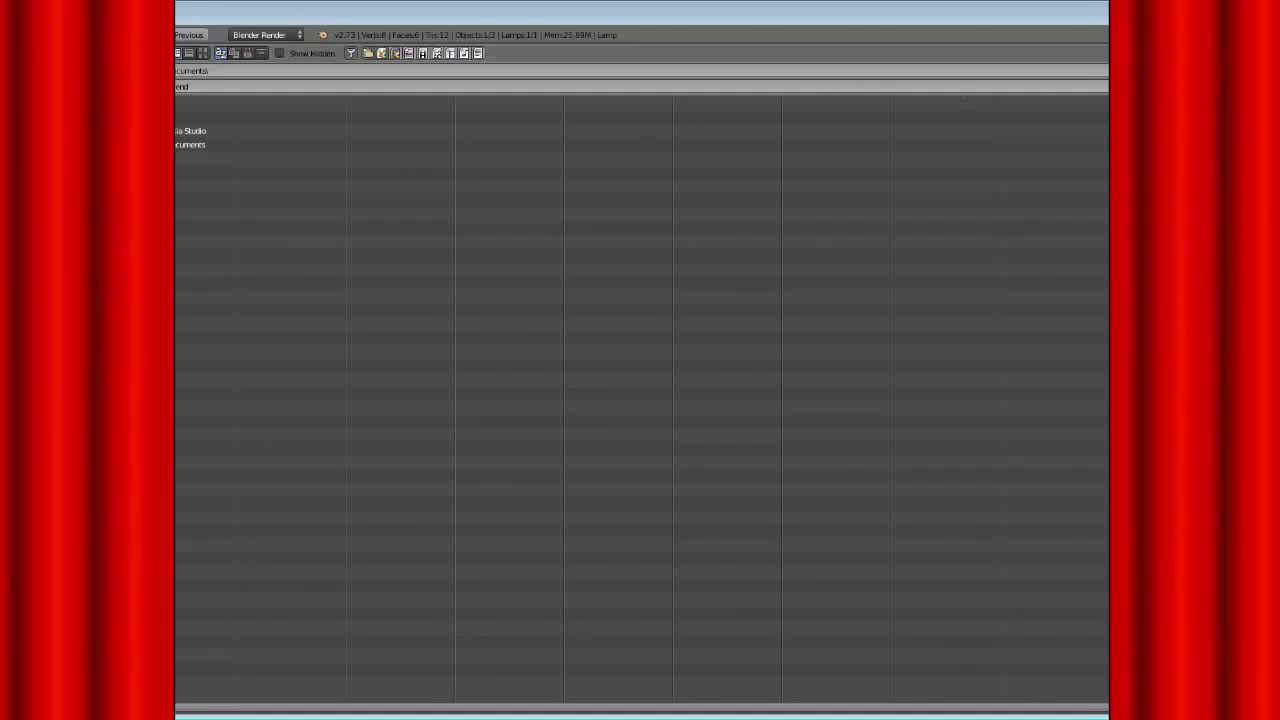